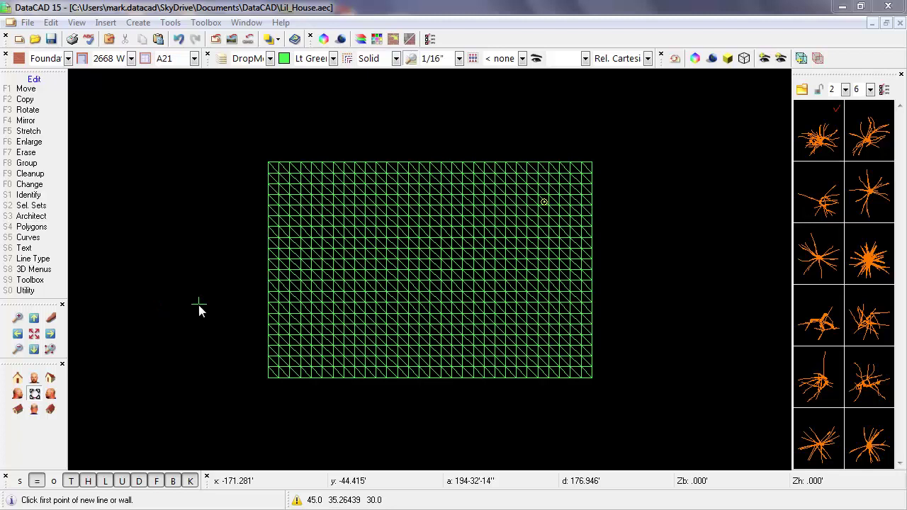
Select the Cockspur Hawthorn tree symbol and review its Z Offset options
click(18, 410)
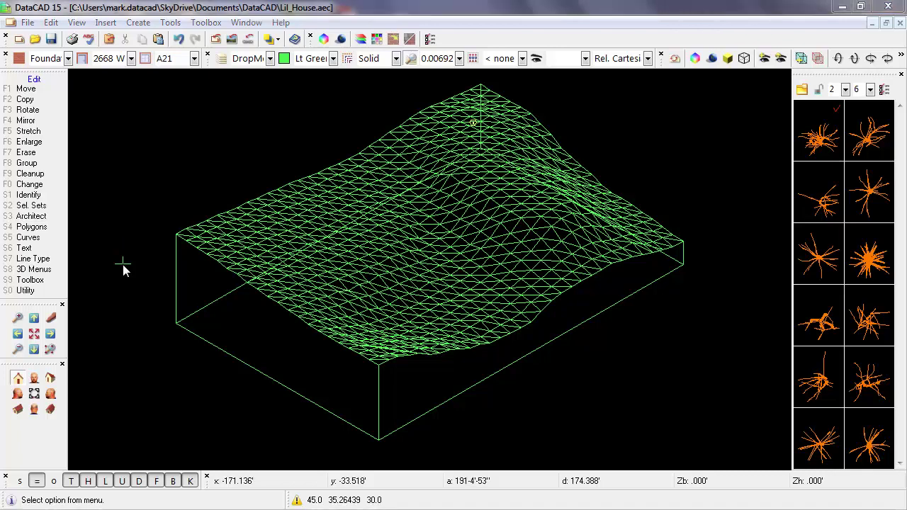
click(34, 393)
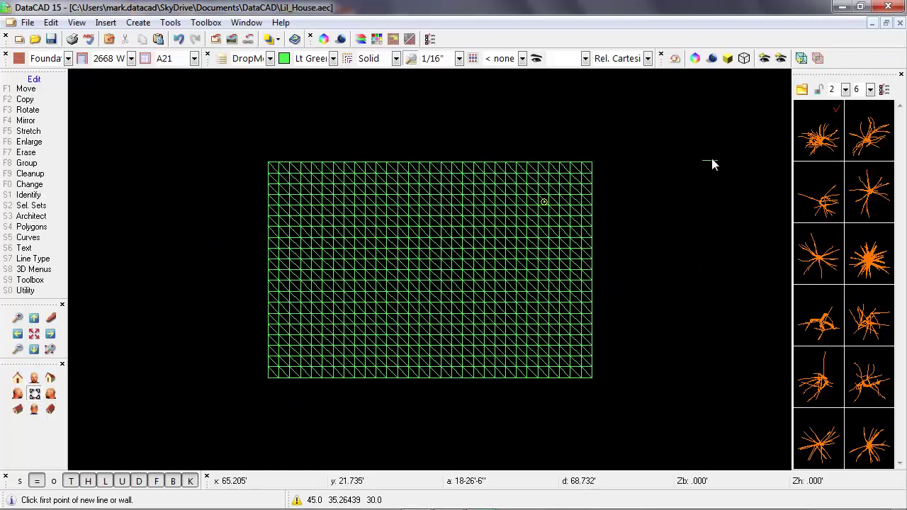
click(822, 131)
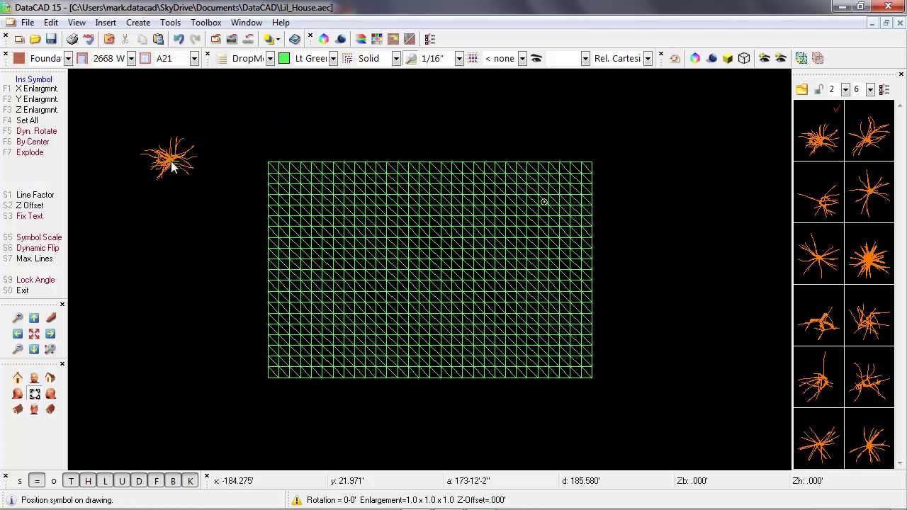
click(63, 210)
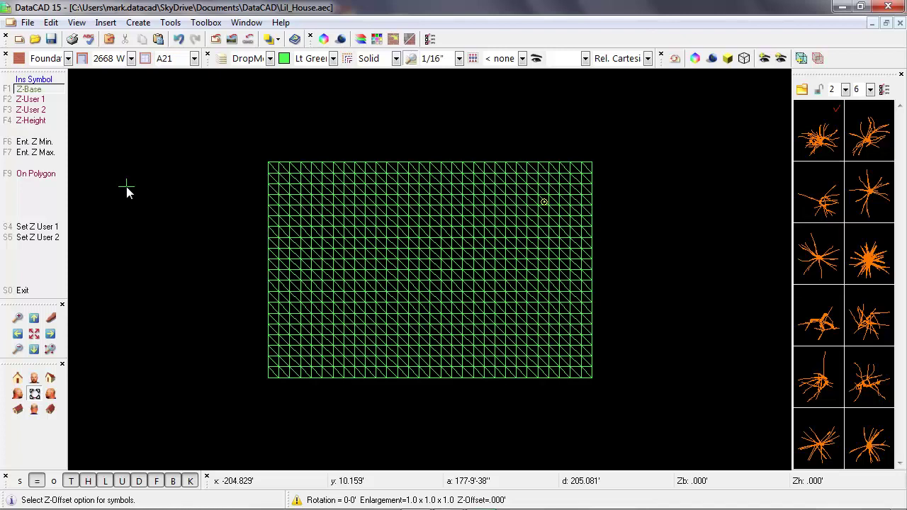
key(F1)
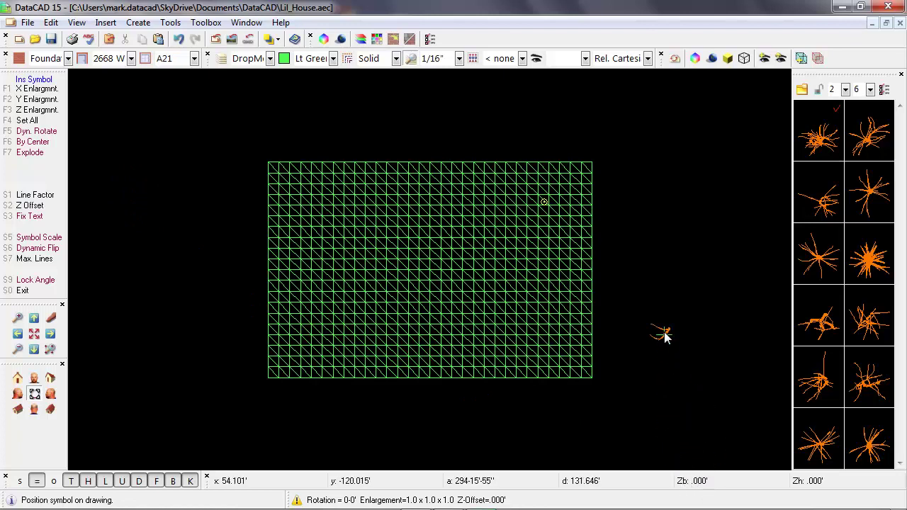
Place six Cockspur Hawthorn trees scattered across the terrain mesh
click(329, 222)
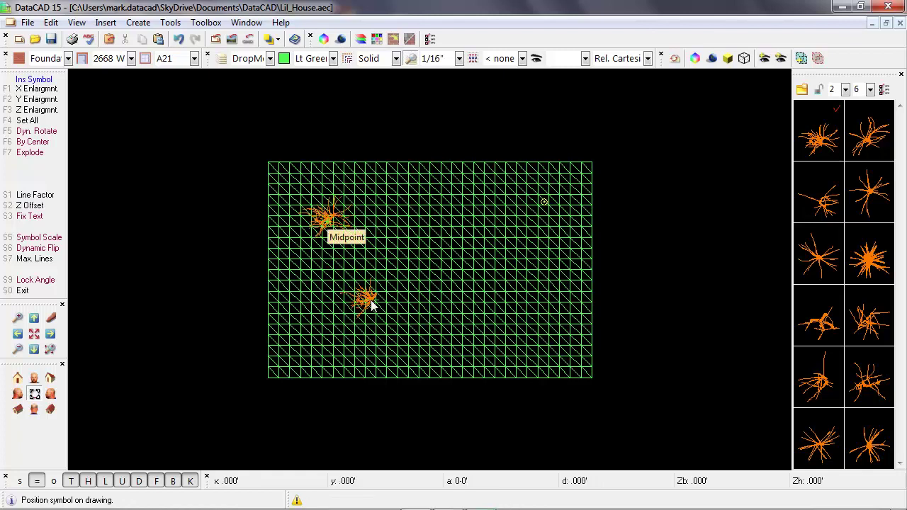
click(369, 297)
click(455, 276)
click(488, 236)
click(566, 255)
click(577, 316)
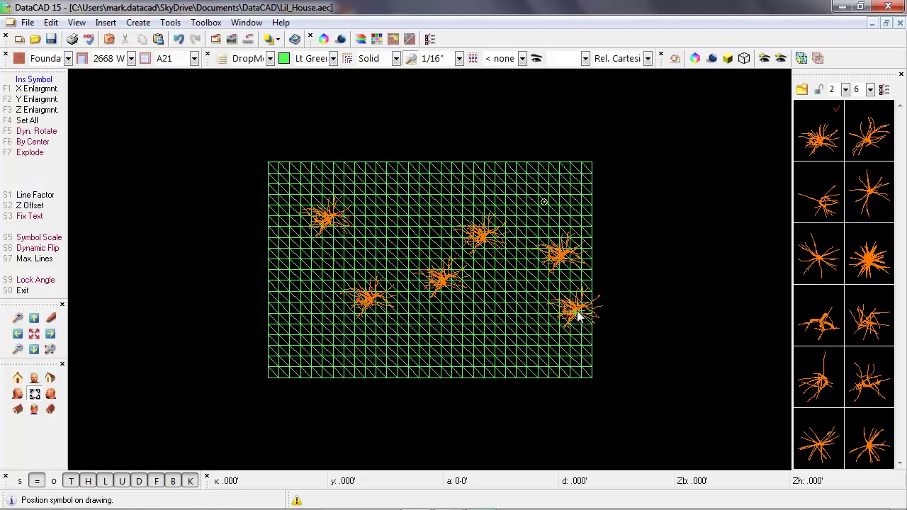
Finish placing trees and view them in isometric, then front elevation, showing one height
right_click(638, 265)
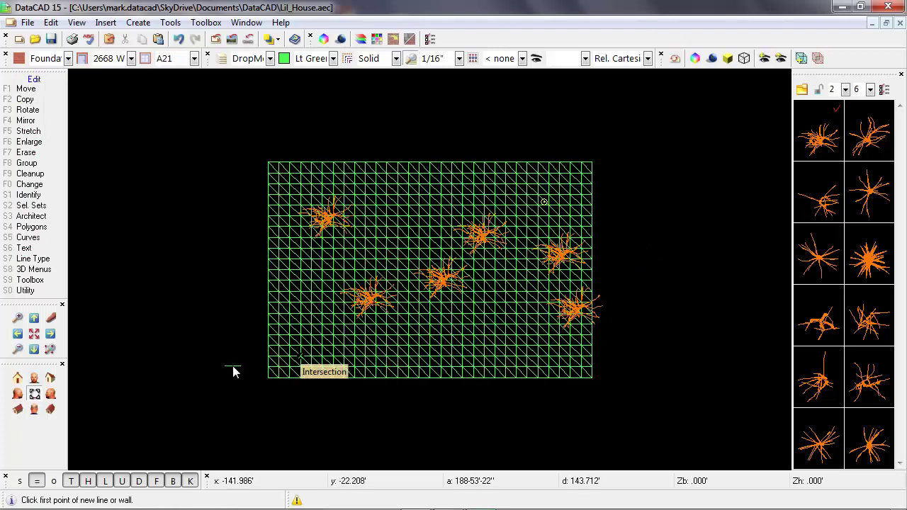
click(18, 410)
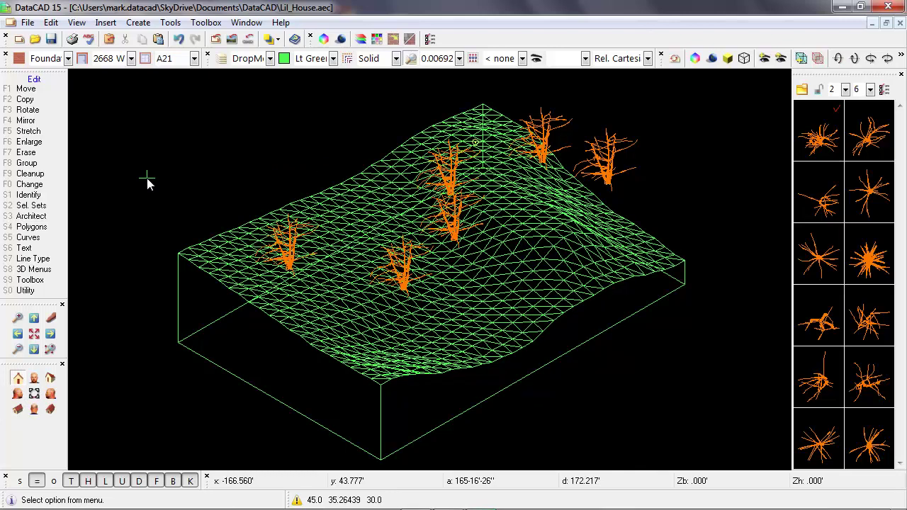
click(33, 381)
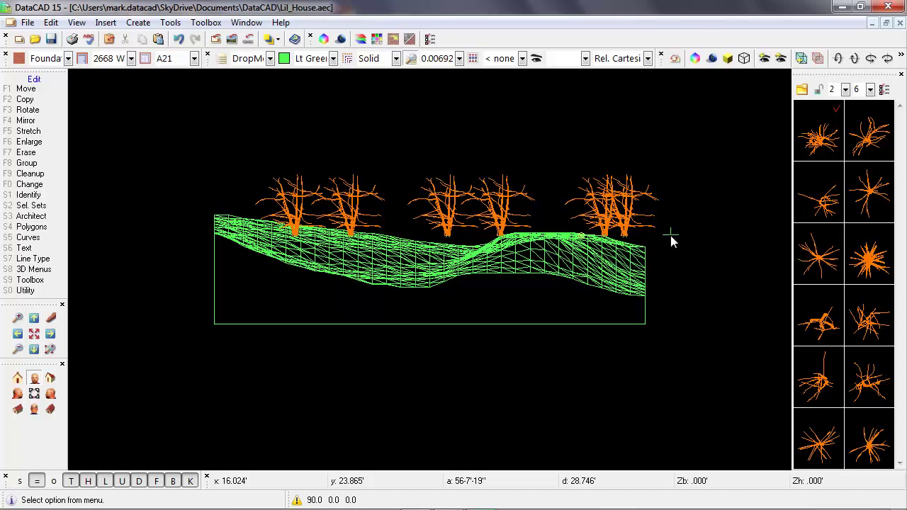
key(shift+F10)
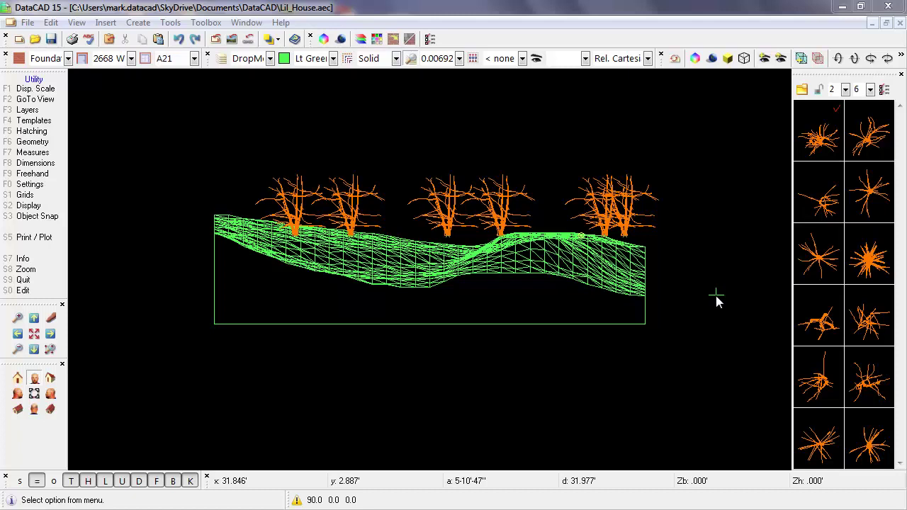
Return to plan view, undo all placed trees and redraw the drawing
click(34, 394)
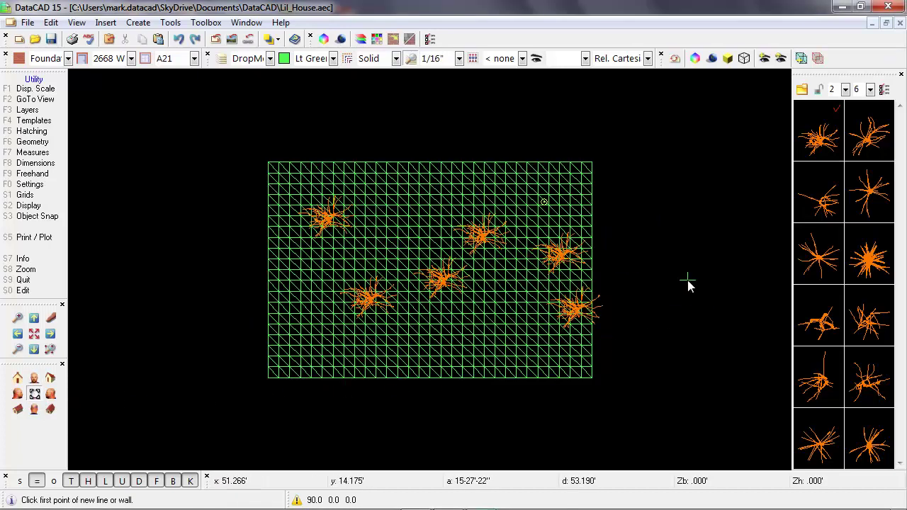
key(ctrl+z)
key(ctrl+z)
key(ctrl+z)
key(ctrl+z)
key(ctrl+z)
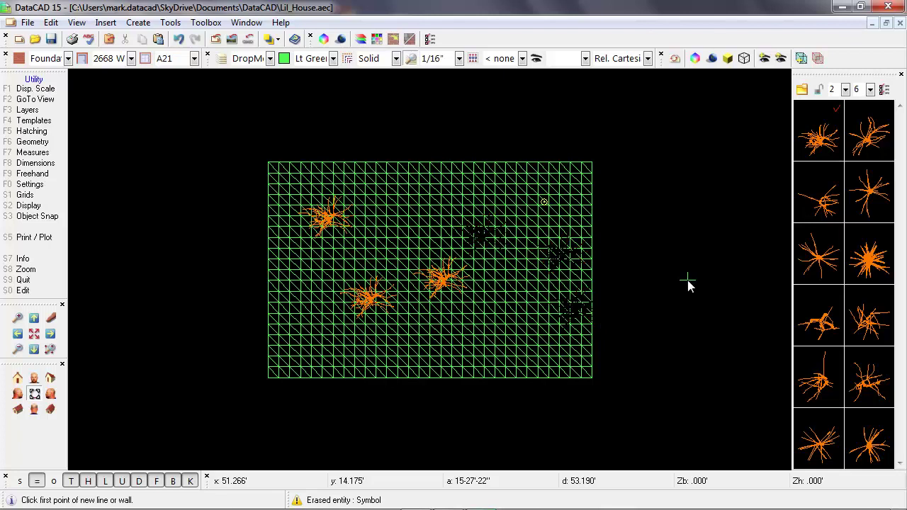
key(ctrl+z)
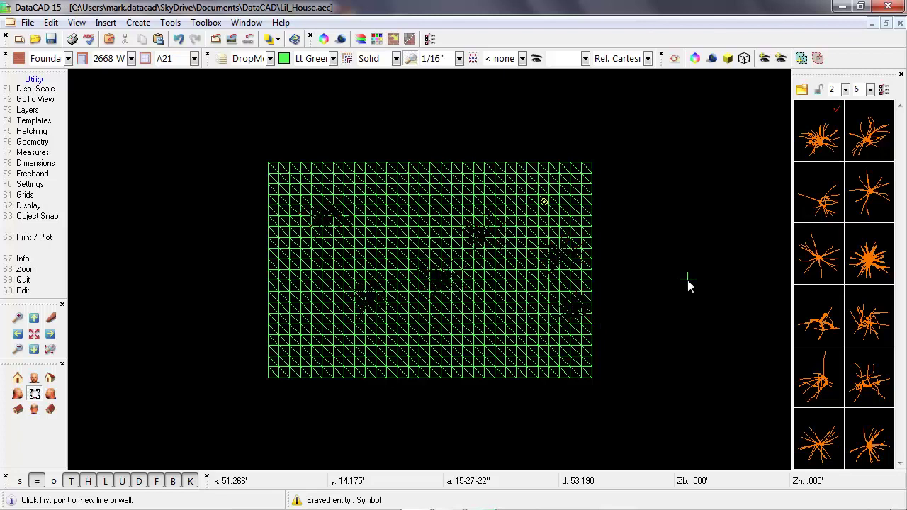
key(Escape)
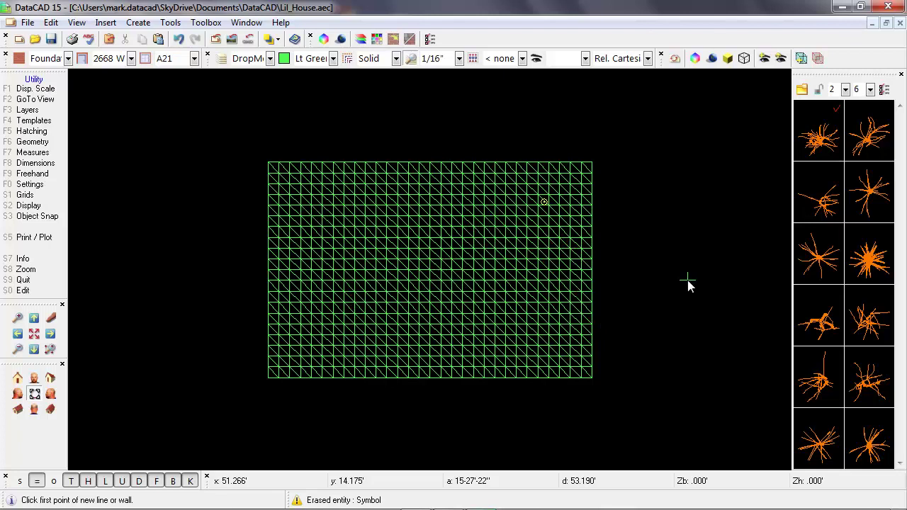
Set the Cockspur Hawthorn symbol's Z Offset to On Polygon
click(823, 126)
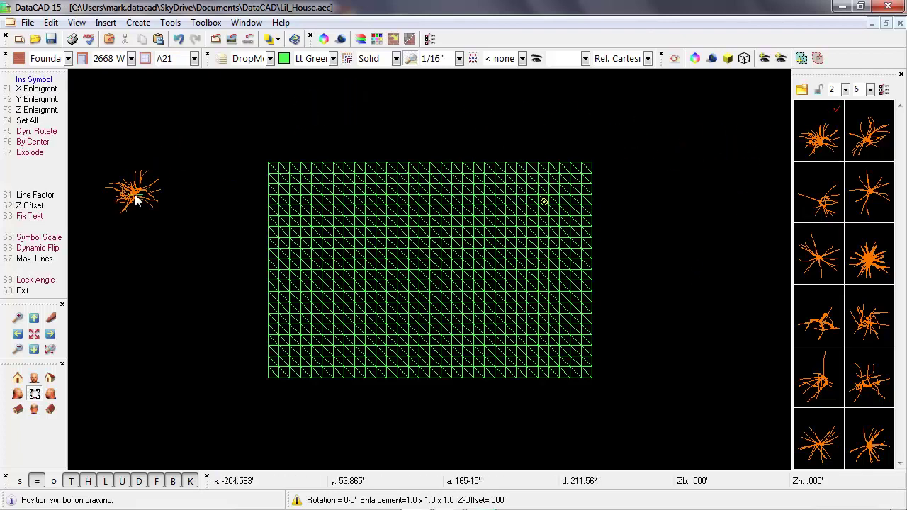
click(41, 206)
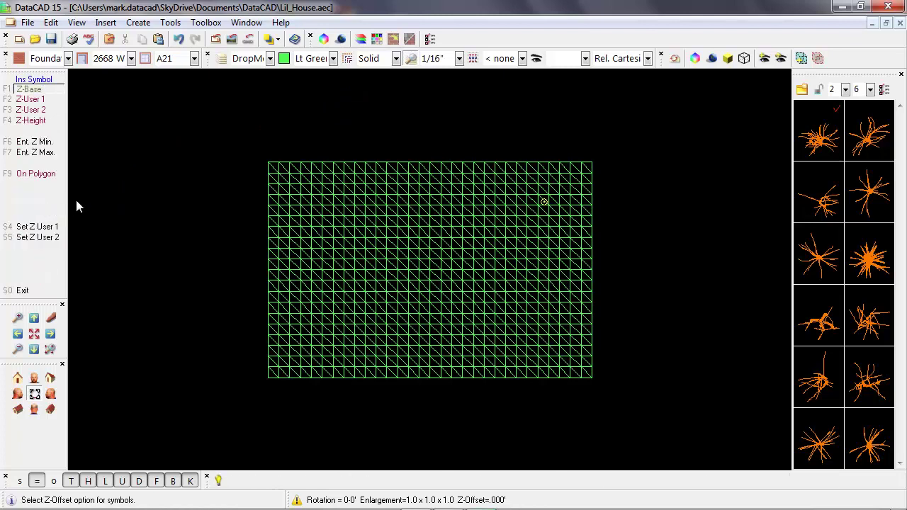
click(43, 174)
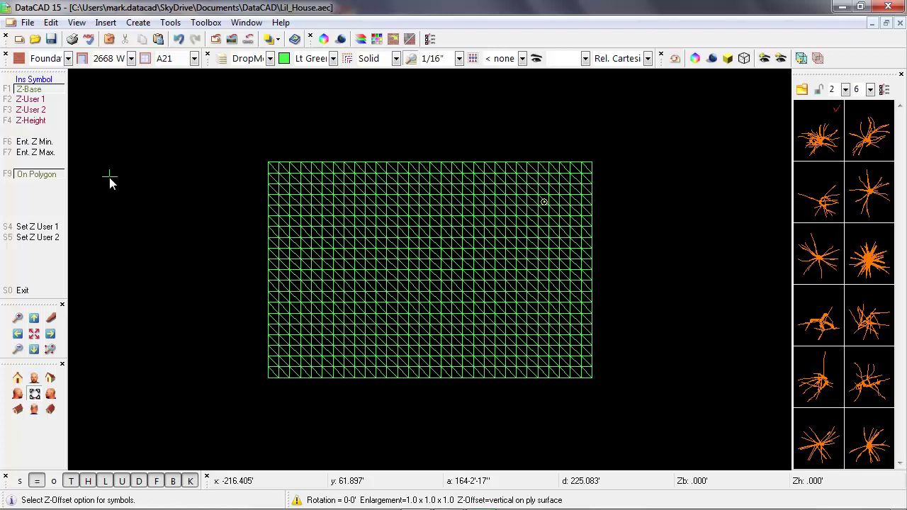
key(F1)
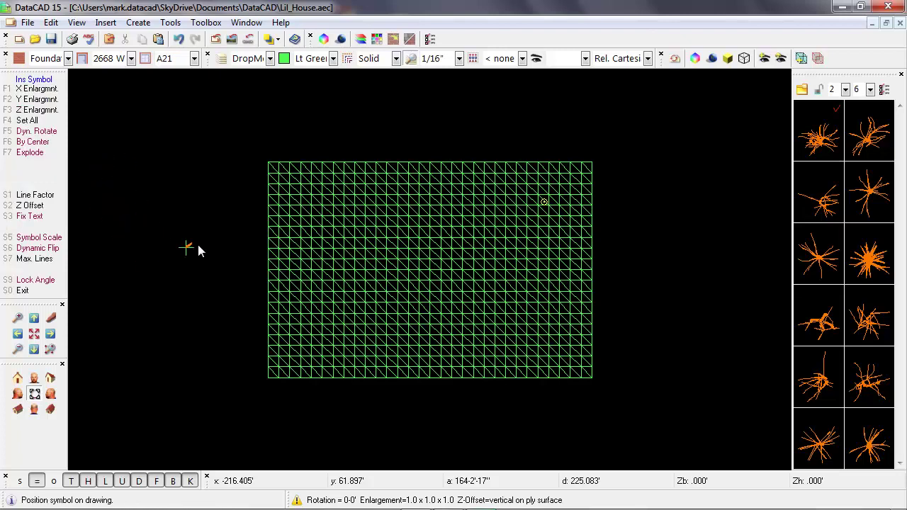
Place eight trees on the mesh, then check them in isometric and front views
click(332, 198)
click(353, 283)
click(377, 256)
click(430, 288)
click(457, 318)
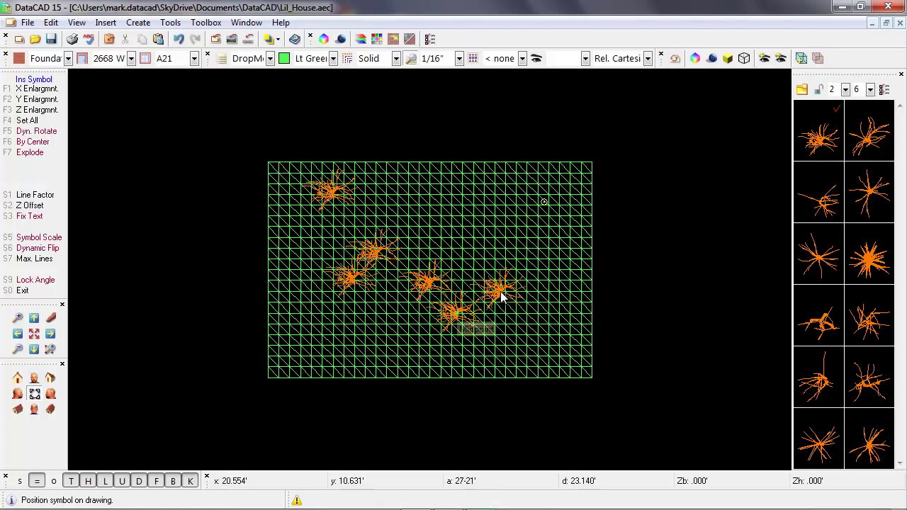
click(504, 294)
click(554, 247)
click(577, 210)
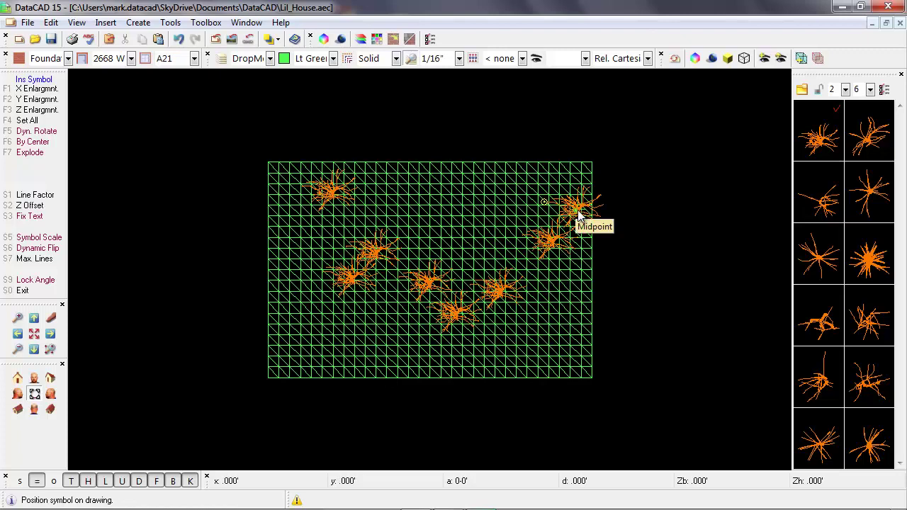
right_click(577, 210)
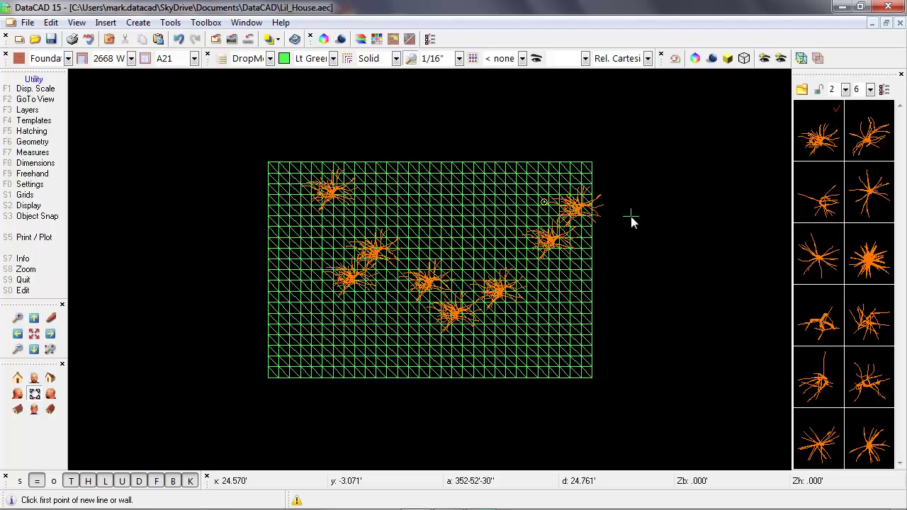
click(17, 410)
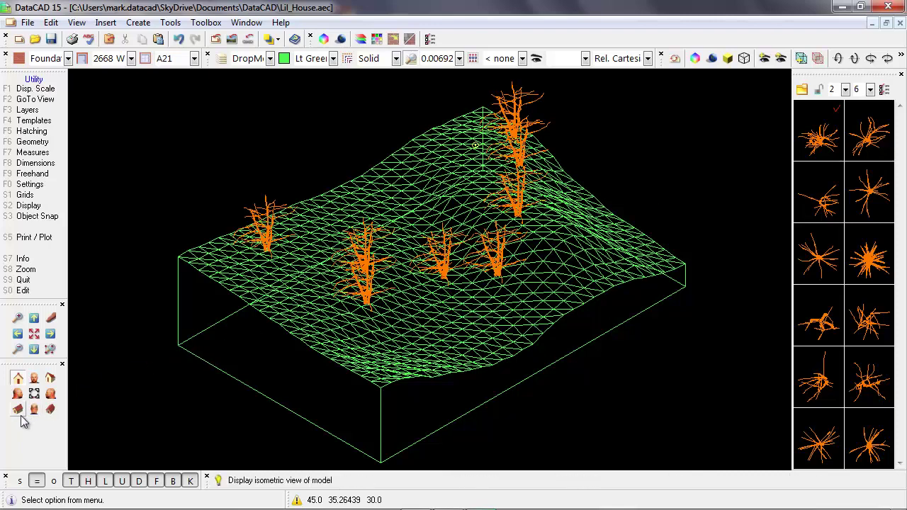
click(34, 379)
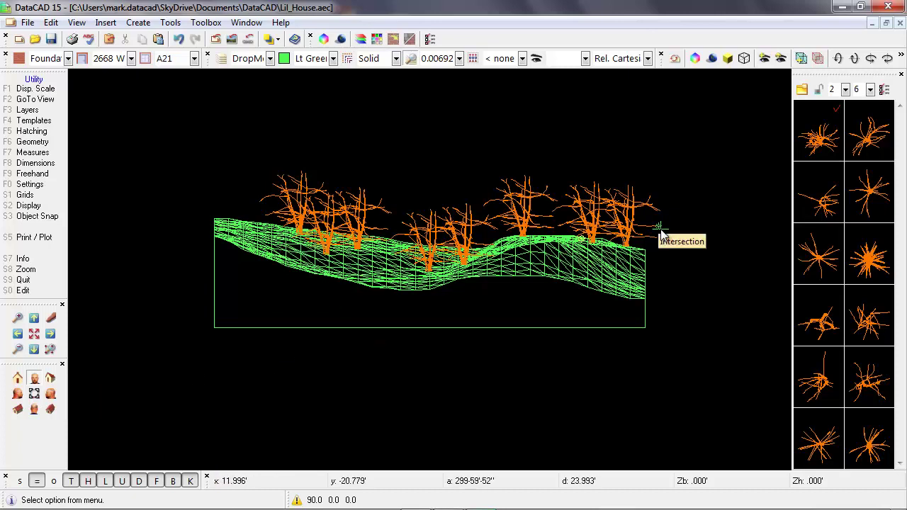
Launch the Object Viewer, orbit and render the model in high quality, then close it
click(695, 60)
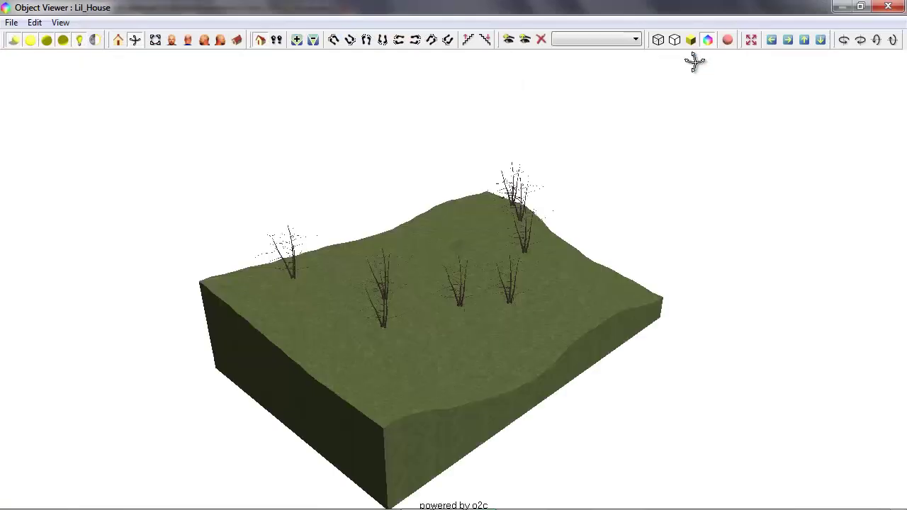
drag(552, 274, 558, 251)
click(727, 41)
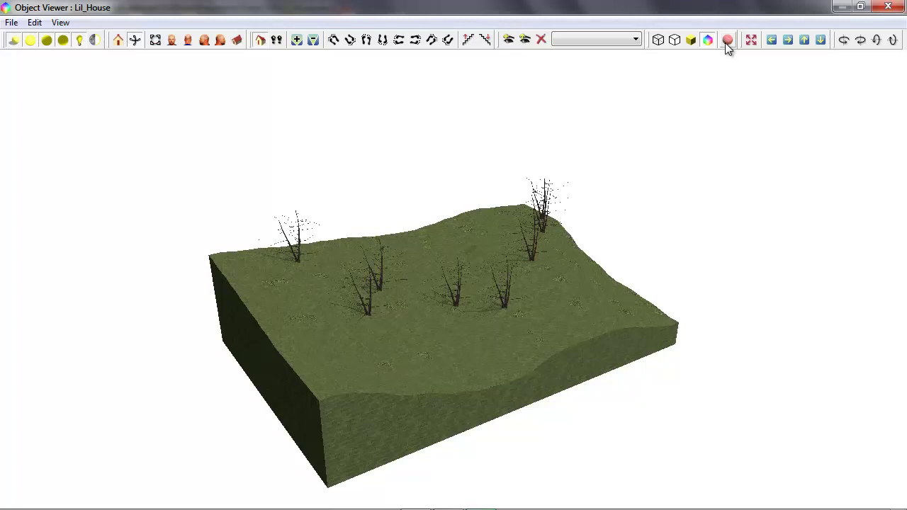
click(887, 7)
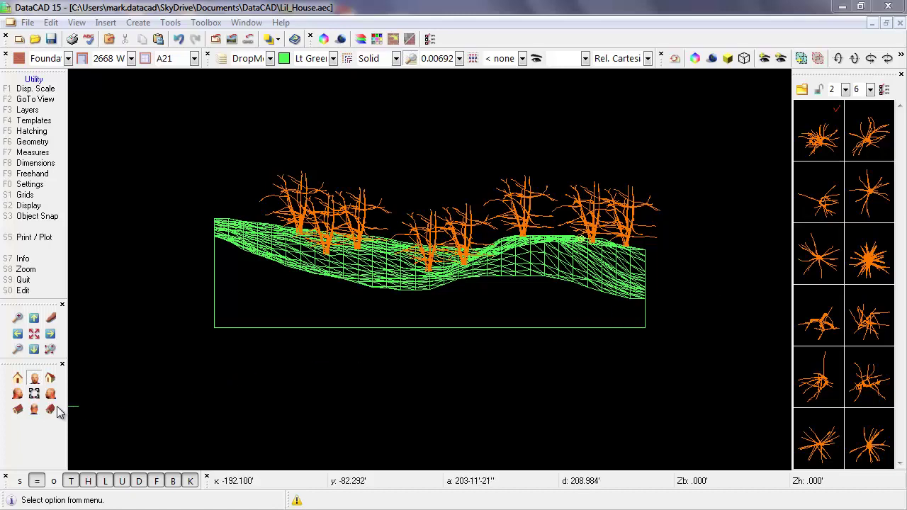
In isometric view, undo all tree placements, redraw, and pick the first tree symbol
click(18, 409)
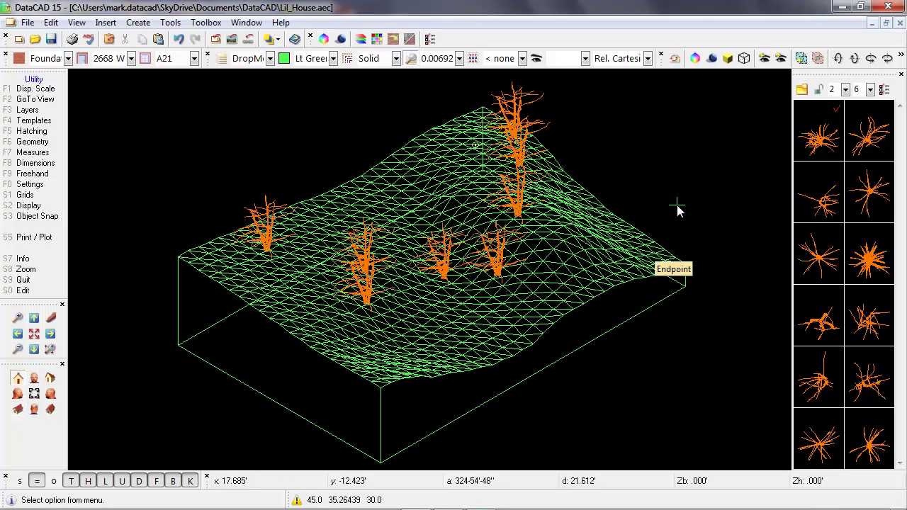
key(less)
key(less)
key(less)
key(less)
key(less)
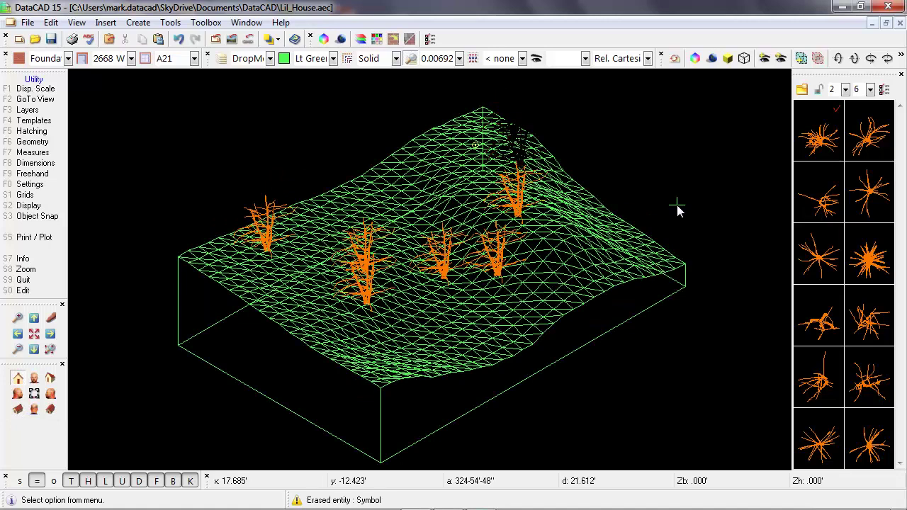
key(less)
key(less)
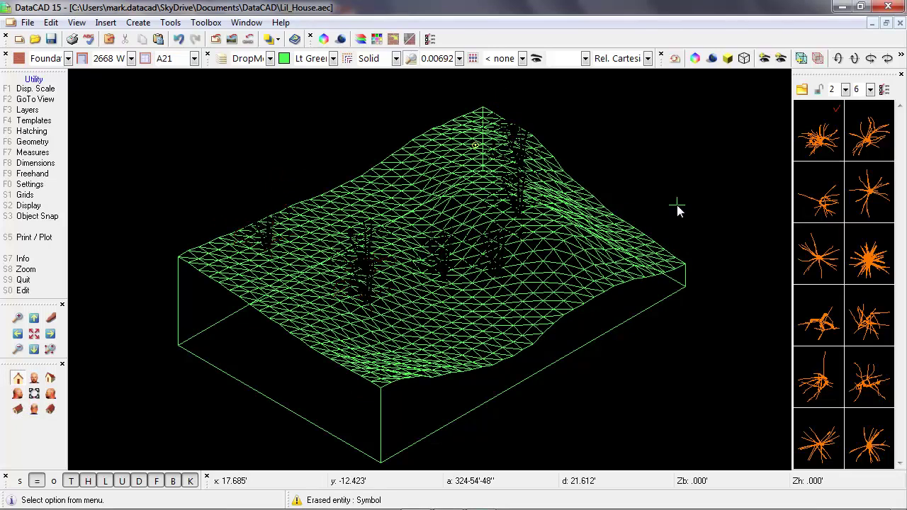
key(Escape)
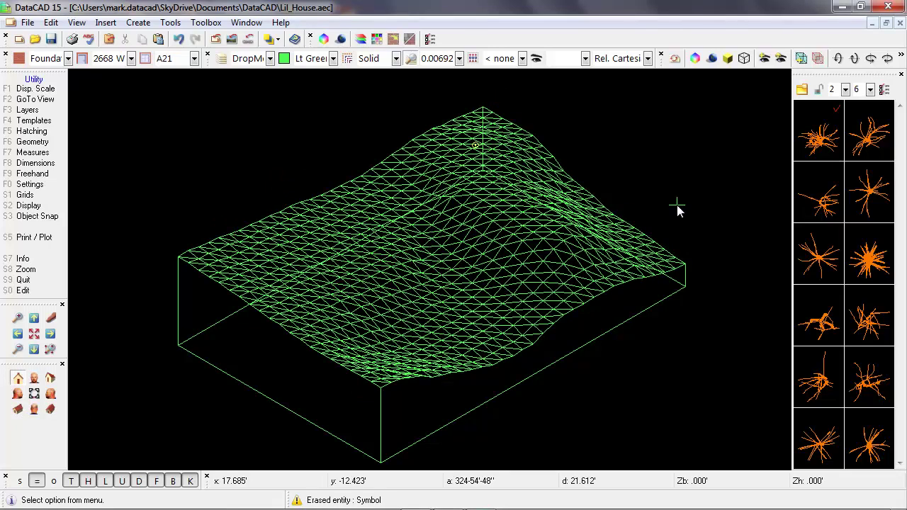
click(826, 136)
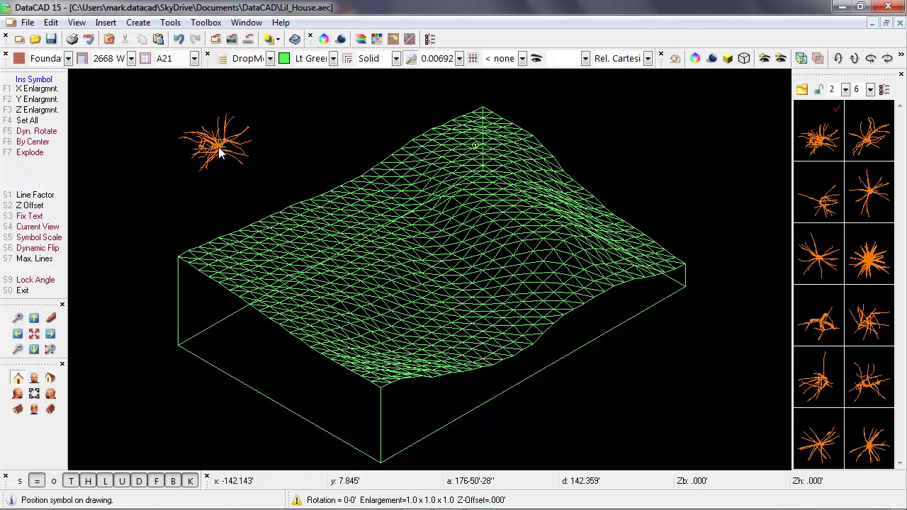
Turn on Current View and plant five trees on mesh intersections near the centre
click(49, 231)
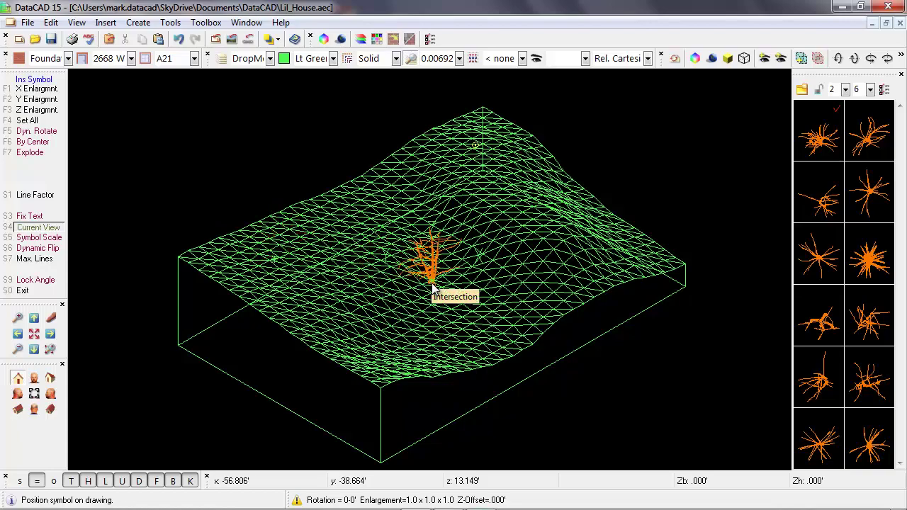
scroll(431, 283, up, 6)
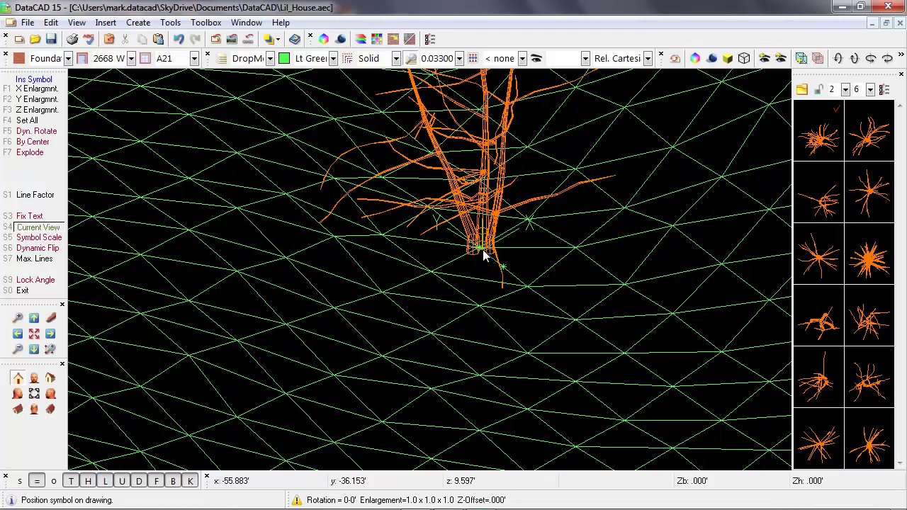
click(482, 249)
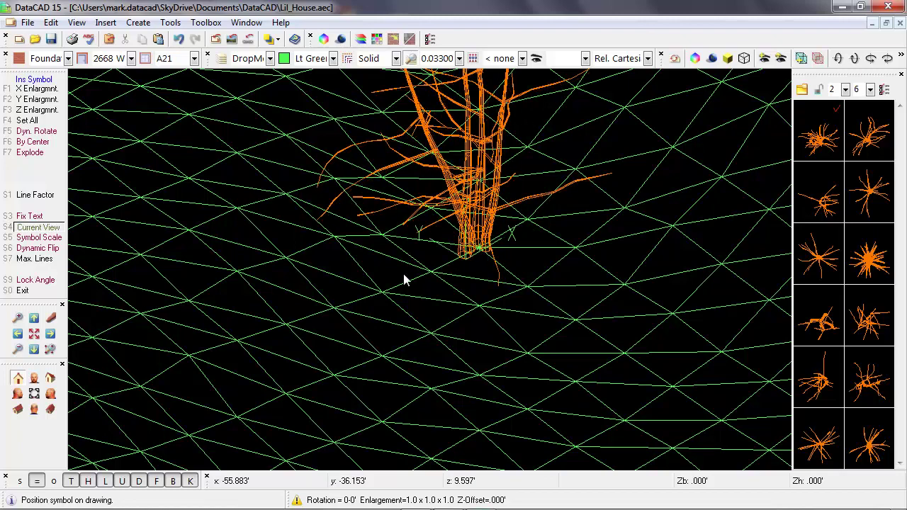
click(192, 233)
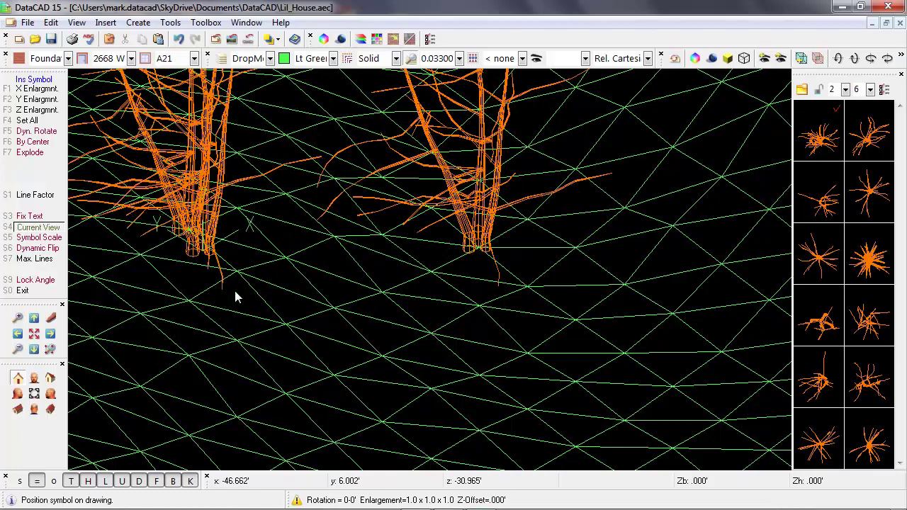
click(331, 376)
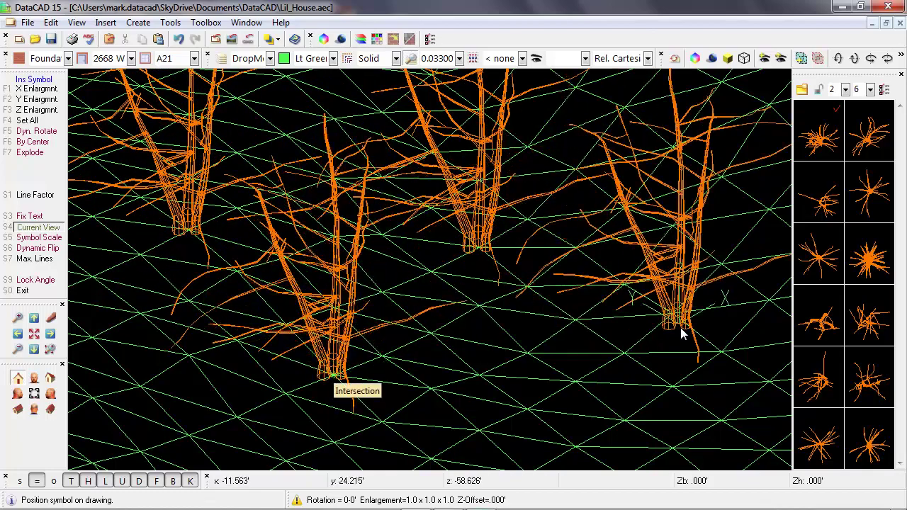
click(647, 334)
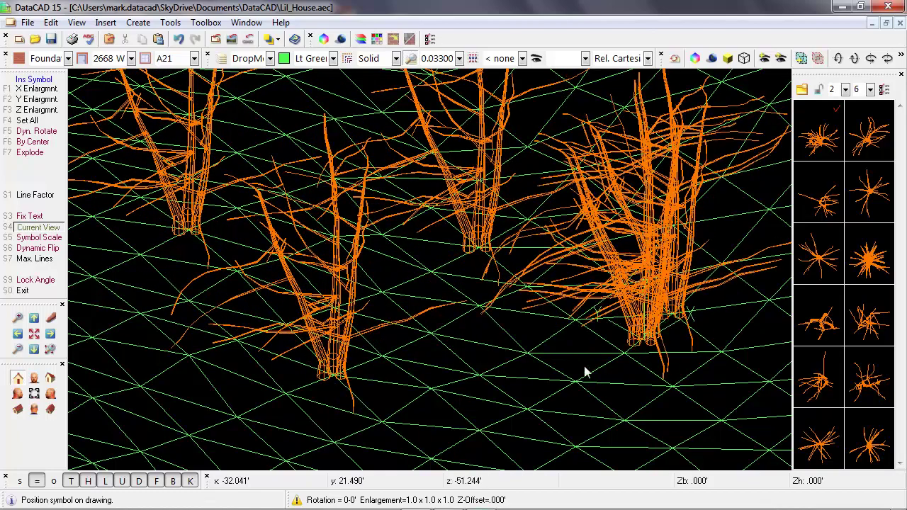
click(476, 378)
right_click(476, 378)
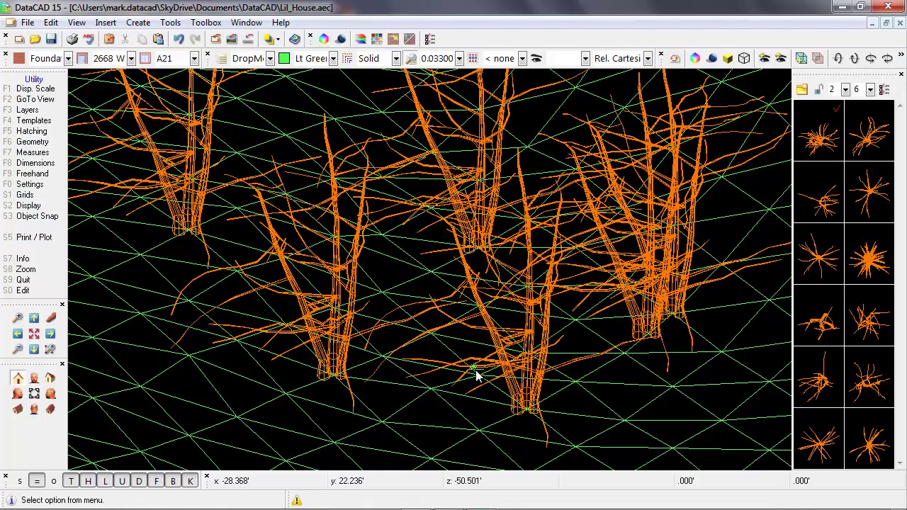
Zoom out, view the tree cluster in front elevation, and redo the last placement
scroll(476, 378, down, 3)
scroll(476, 377, down, 4)
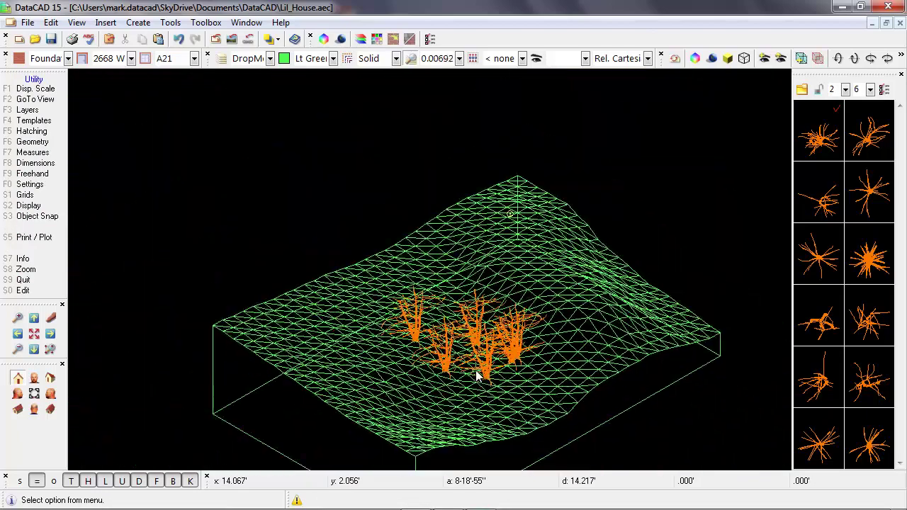
click(49, 379)
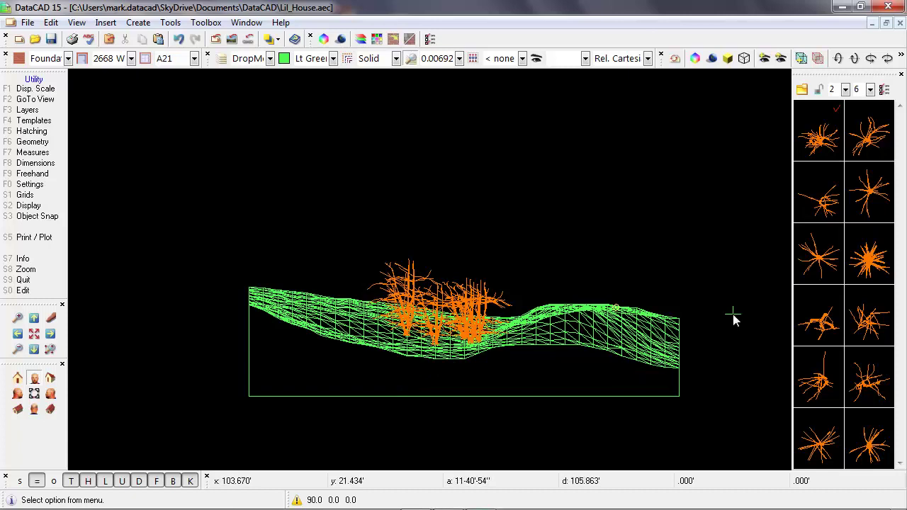
key(ctrl+y)
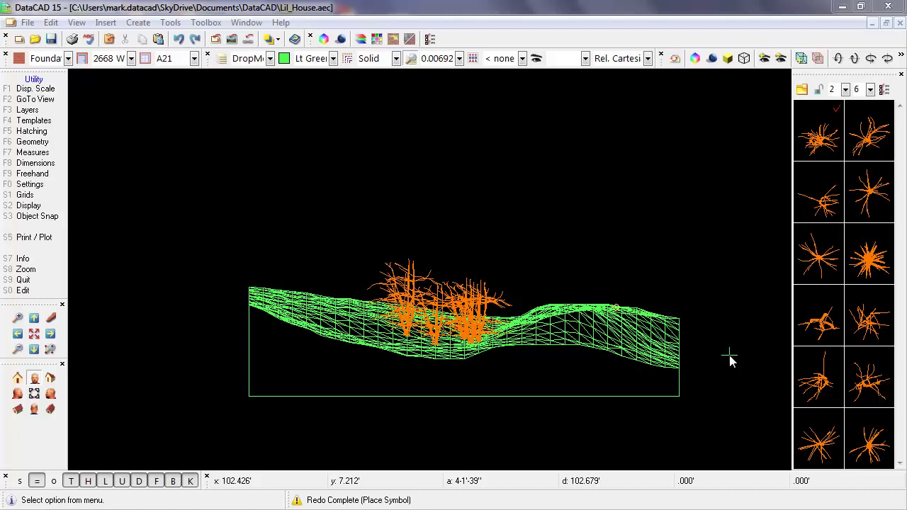
In isometric view, enable Dyn. Rotate and place one rotated tree on the left slope
click(17, 411)
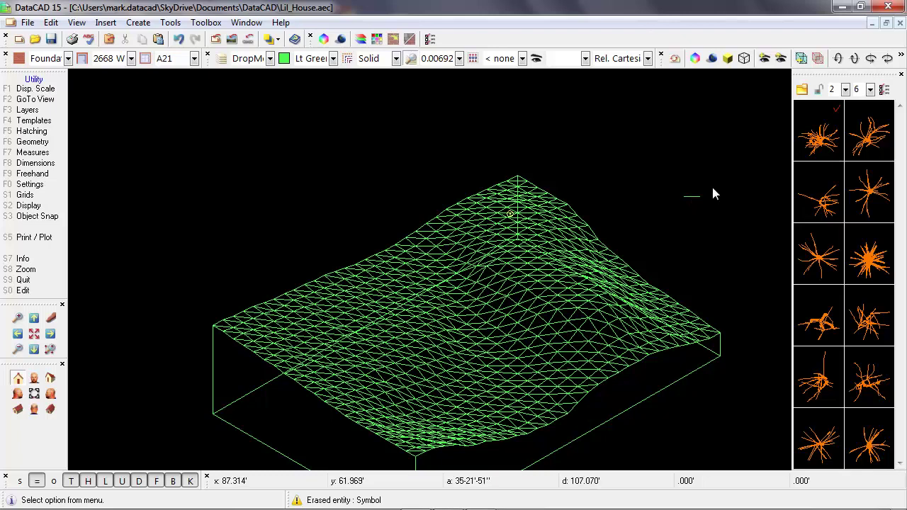
click(822, 131)
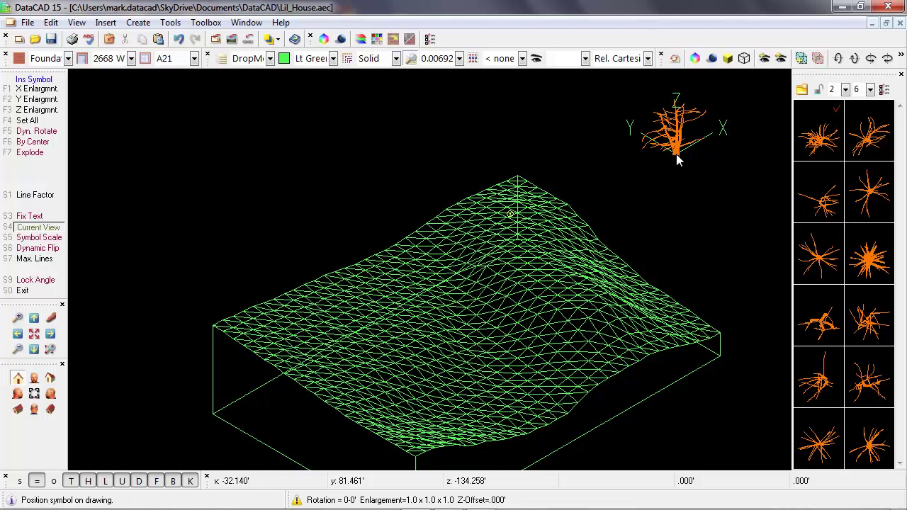
click(47, 134)
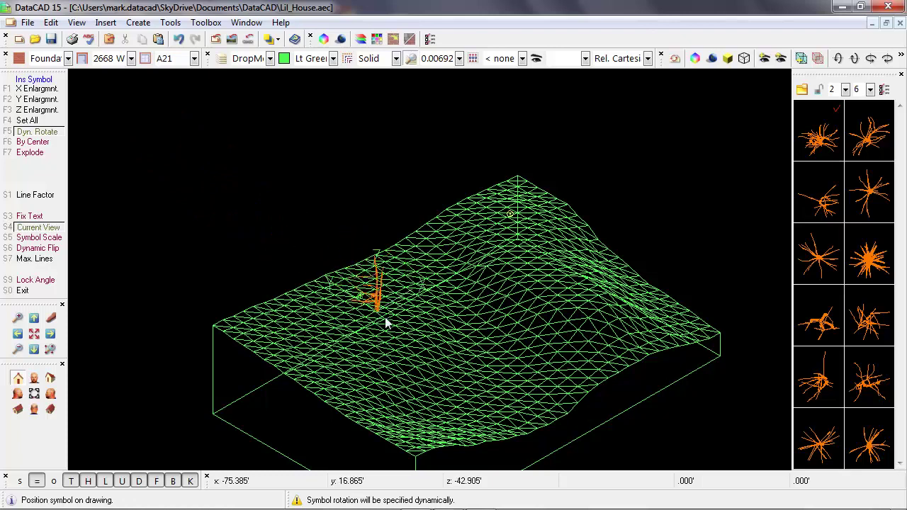
click(328, 310)
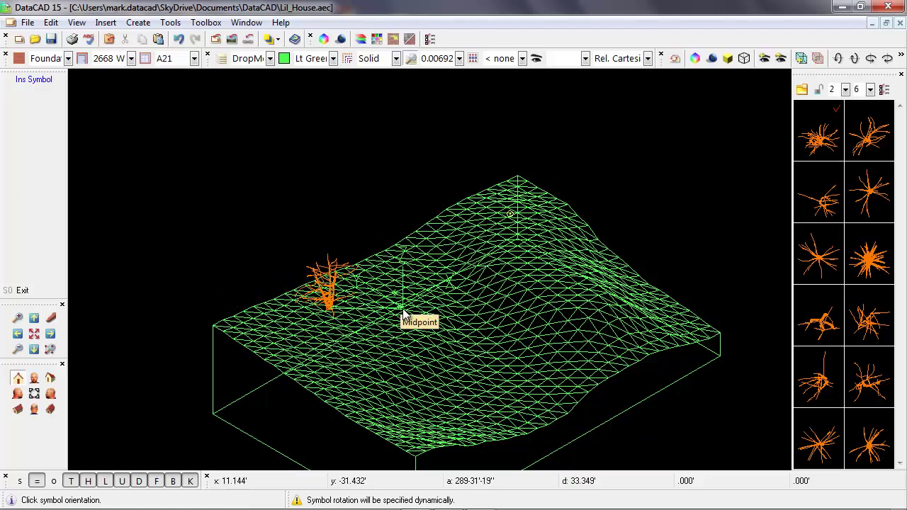
click(403, 310)
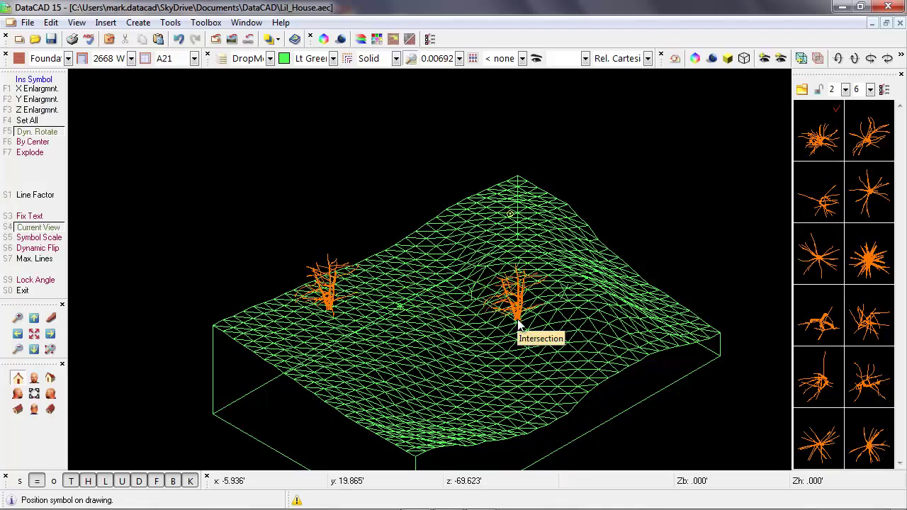
Plant a second tree on a central mesh intersection with a different rotation
scroll(518, 323, up, 6)
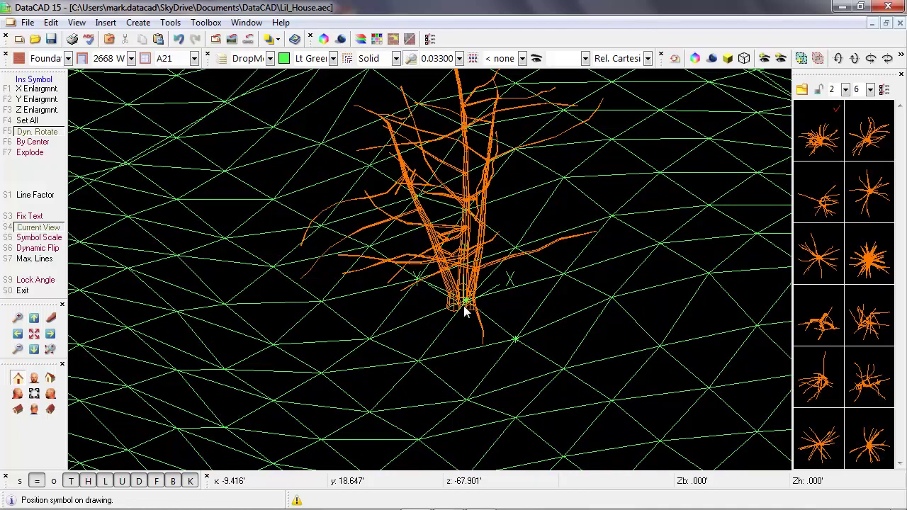
click(463, 305)
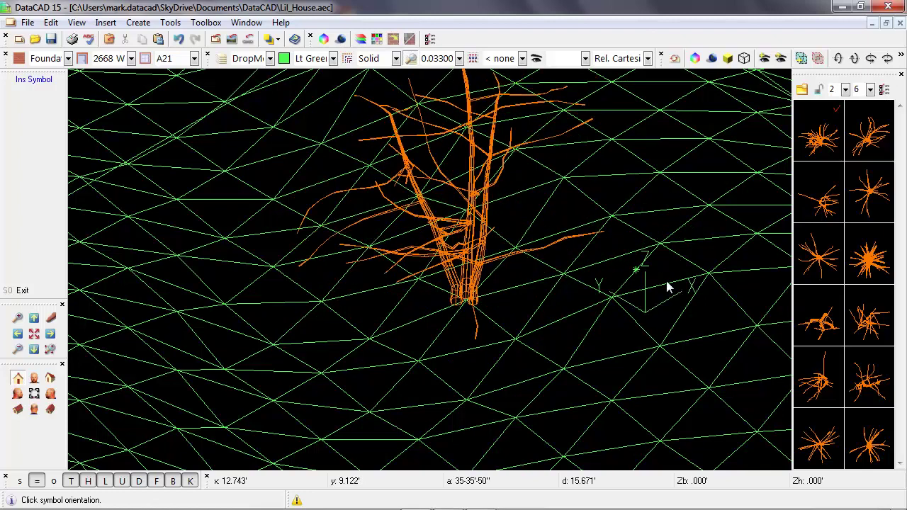
click(665, 281)
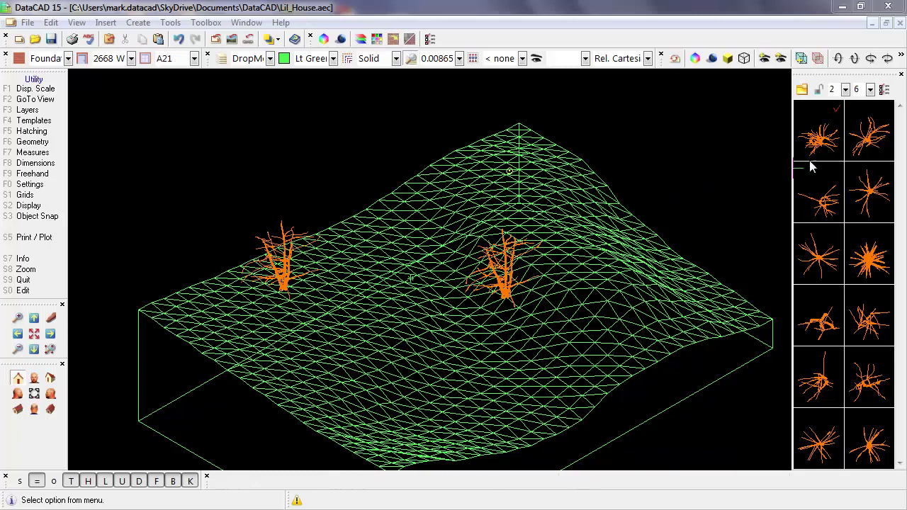
Load the Cockspur Hawthorn, Washington Hawthorn and American Planetree symbols, then pick Showy Mountainash to insert
click(832, 140)
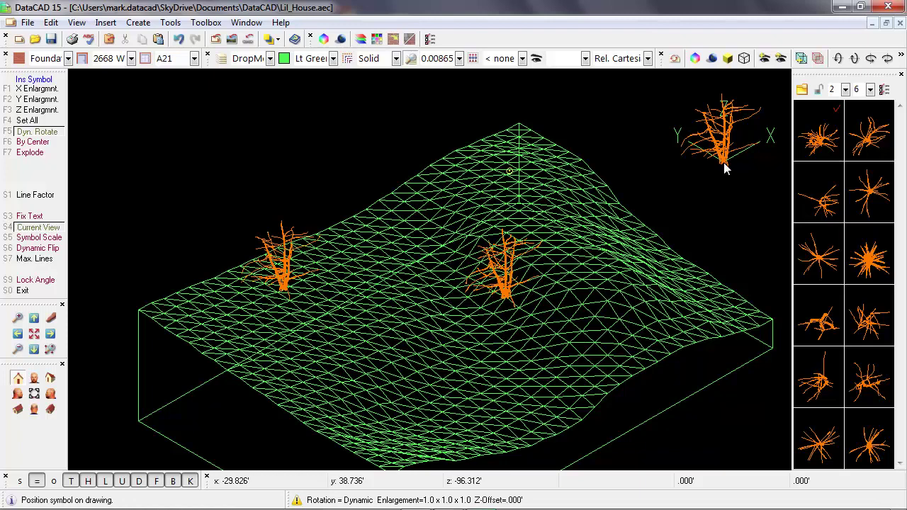
click(875, 150)
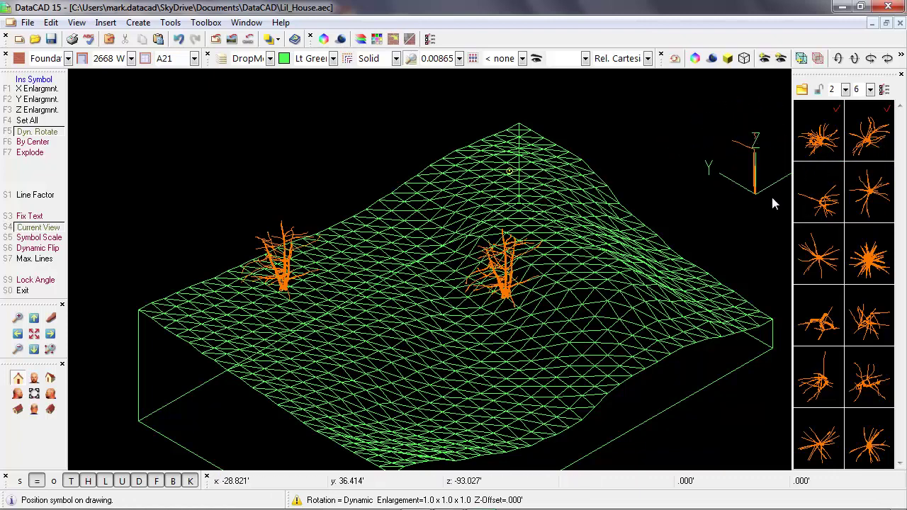
click(816, 196)
click(873, 206)
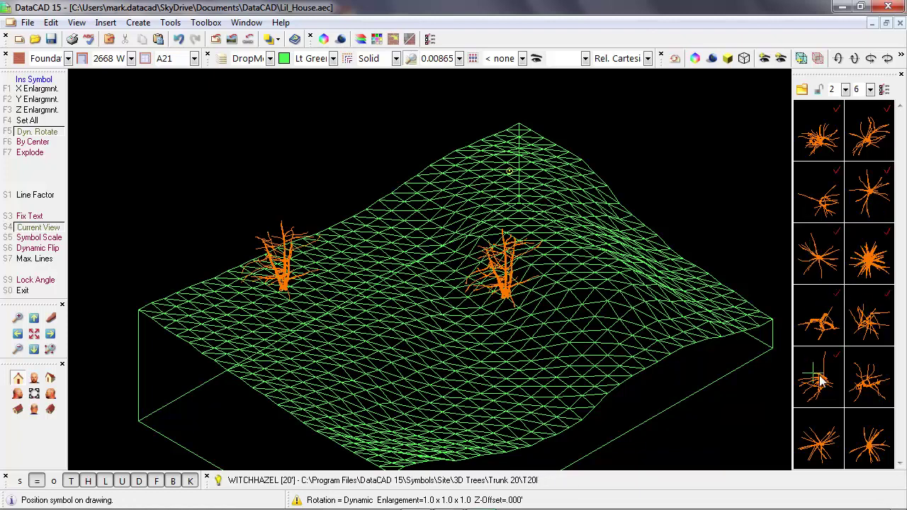
click(862, 440)
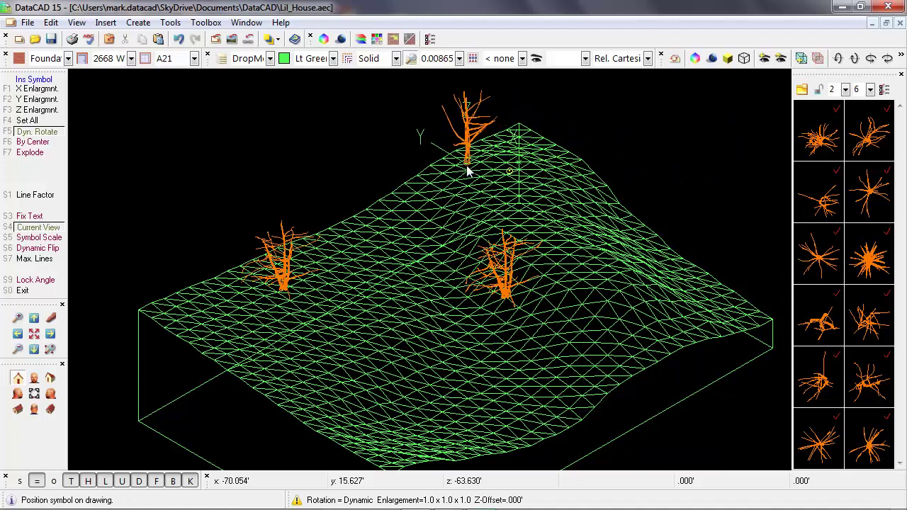
Place five rotated trees on the hill crest, upper left slope, centre-left, hilltop and right slope
click(468, 171)
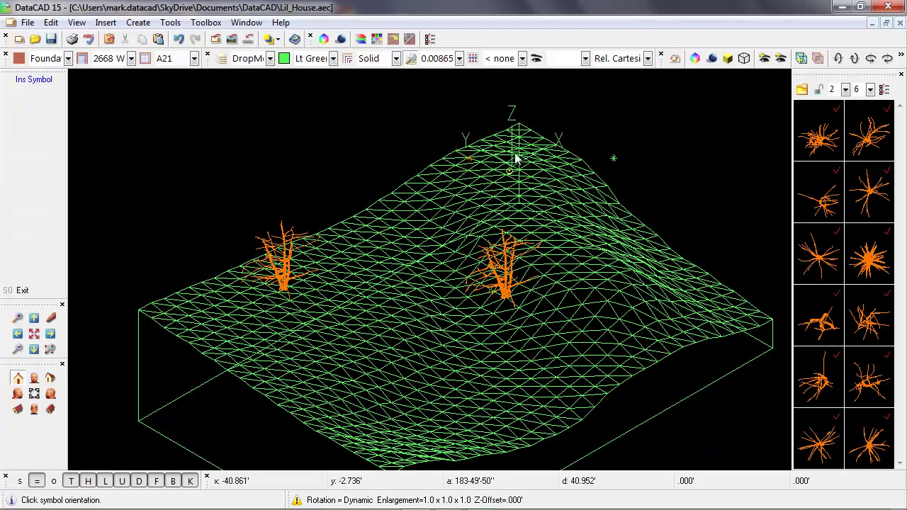
click(525, 166)
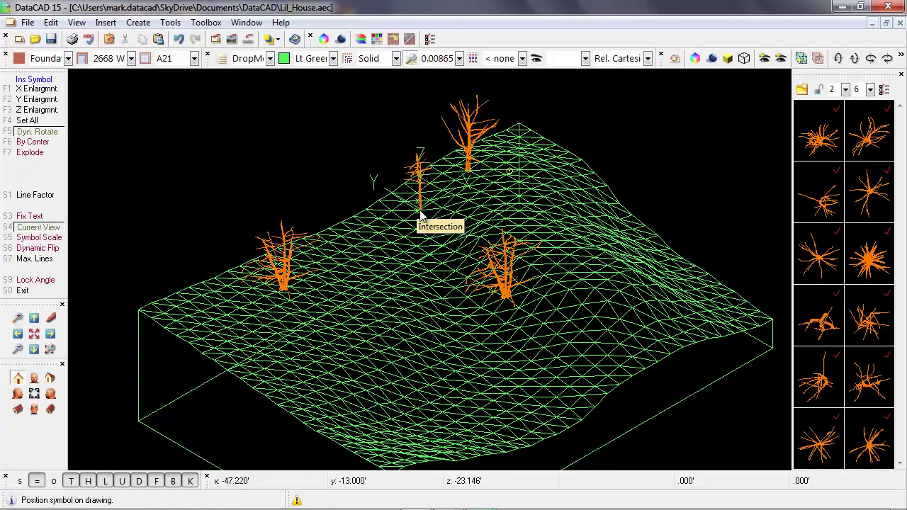
click(417, 209)
click(443, 226)
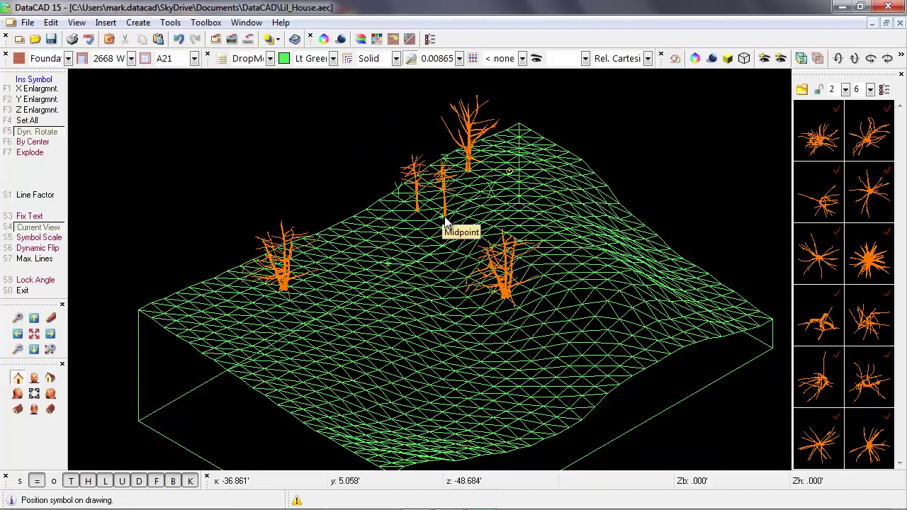
click(366, 262)
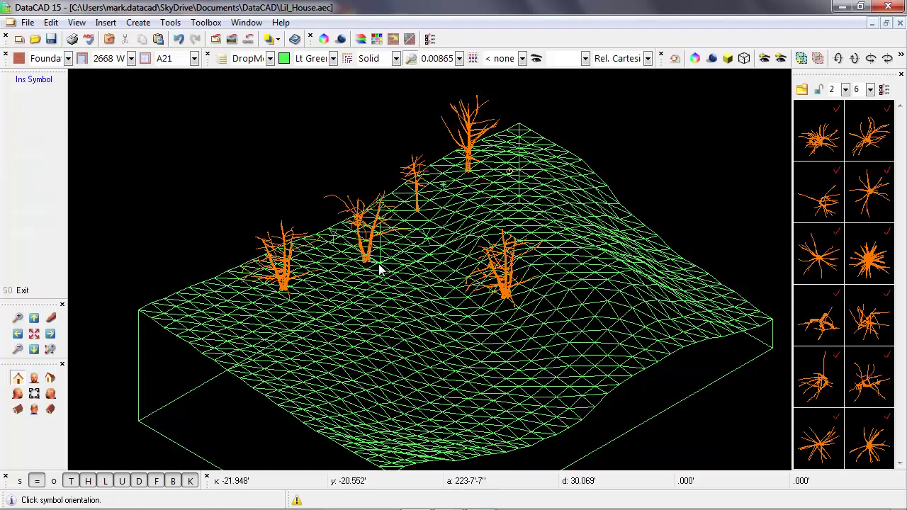
click(395, 267)
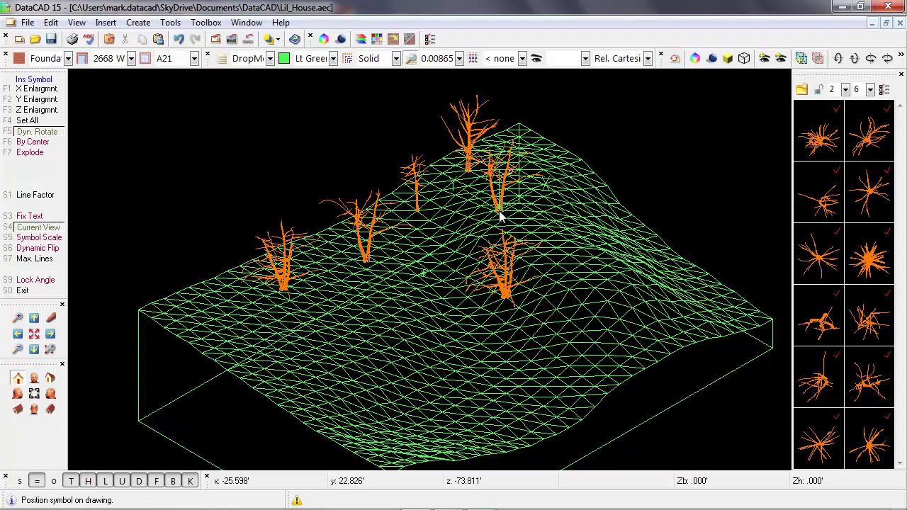
click(538, 202)
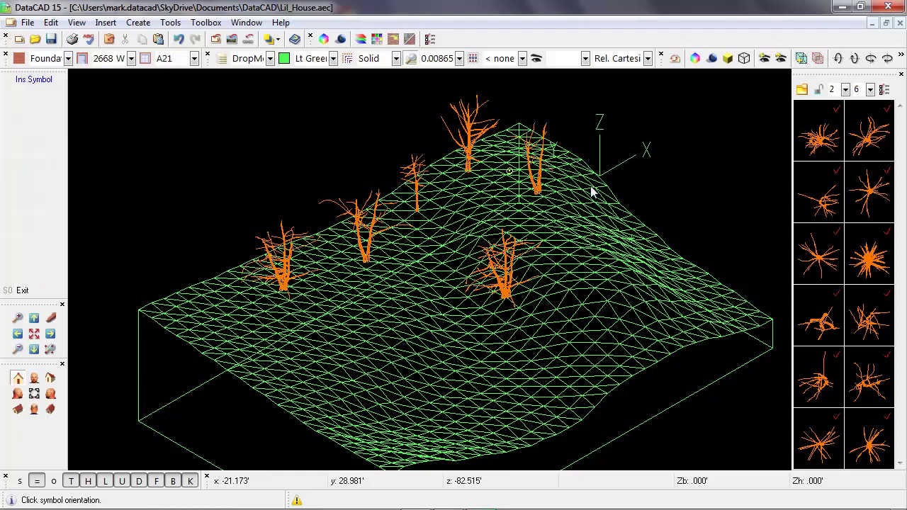
click(566, 199)
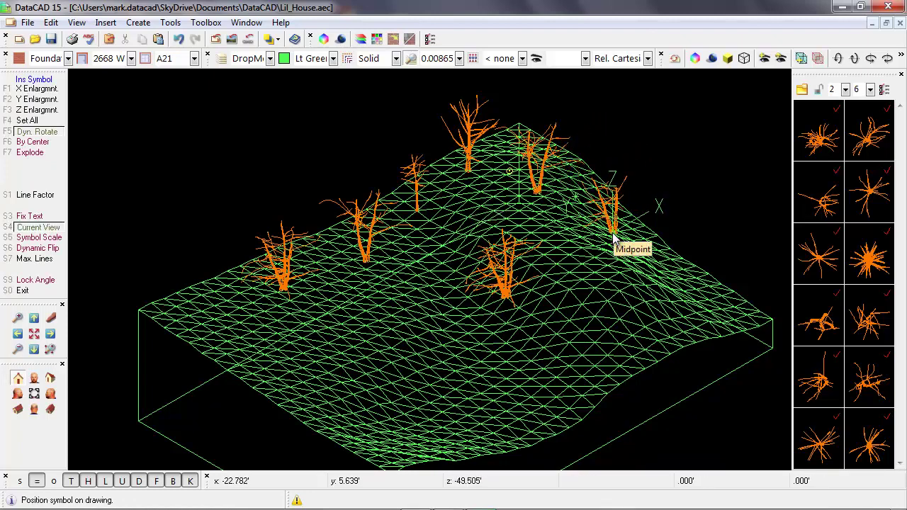
click(612, 236)
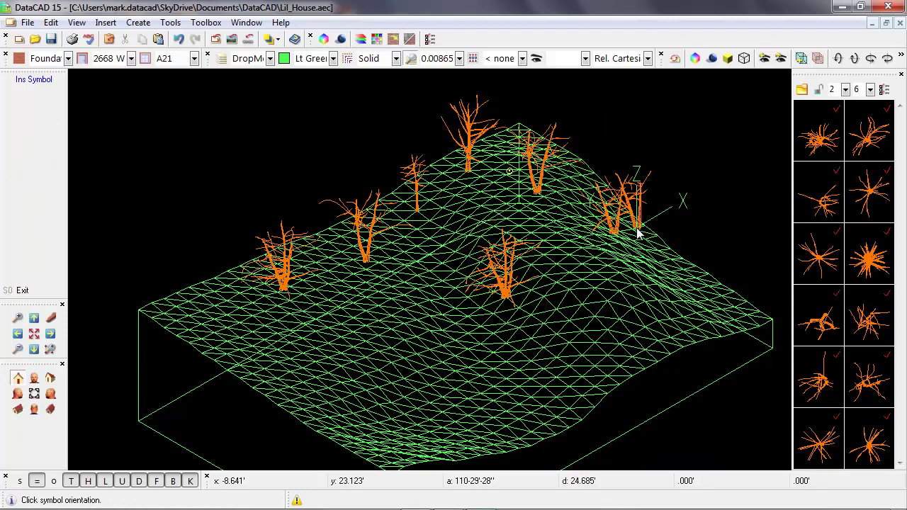
click(636, 231)
Add rotated trees along the right side, front right, front left and left front area
click(688, 273)
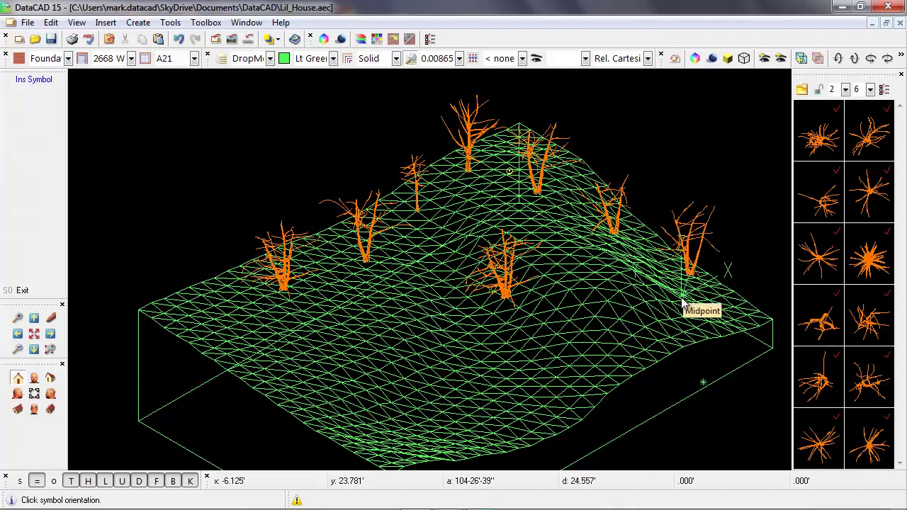
click(673, 306)
click(627, 310)
click(624, 312)
click(582, 383)
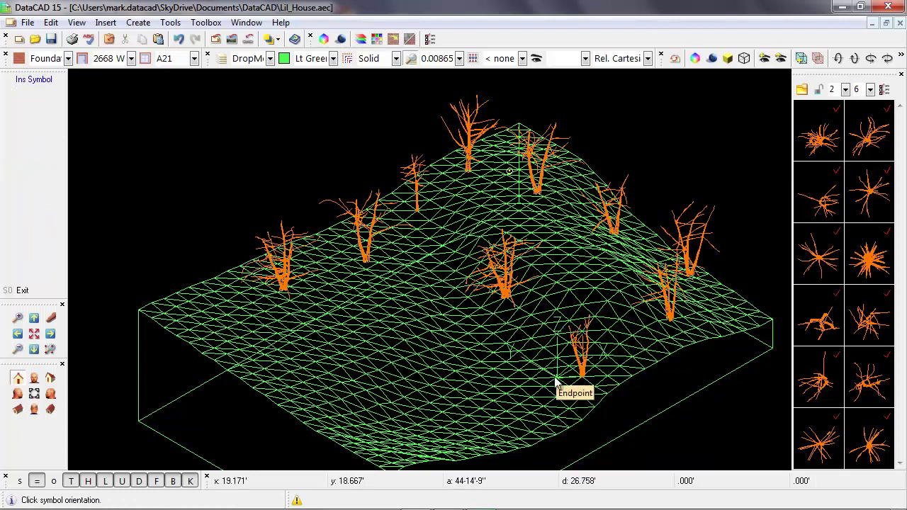
click(513, 398)
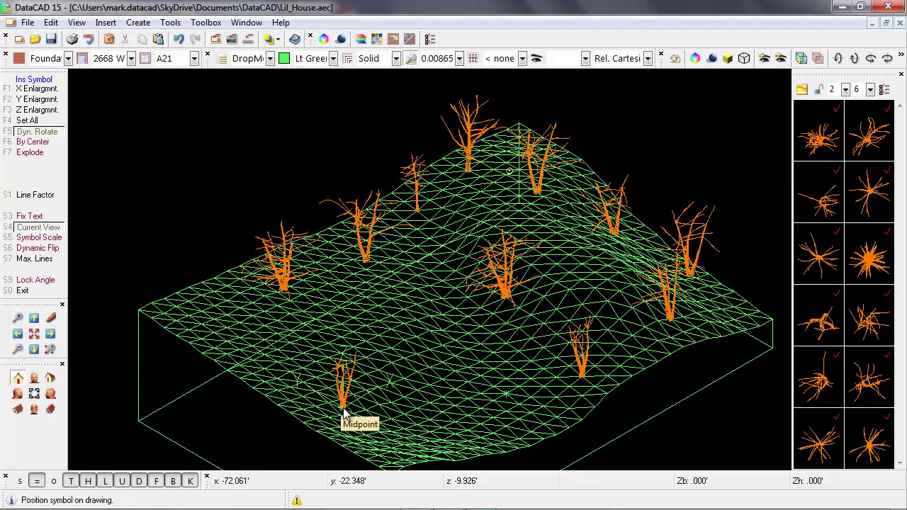
click(303, 395)
click(275, 381)
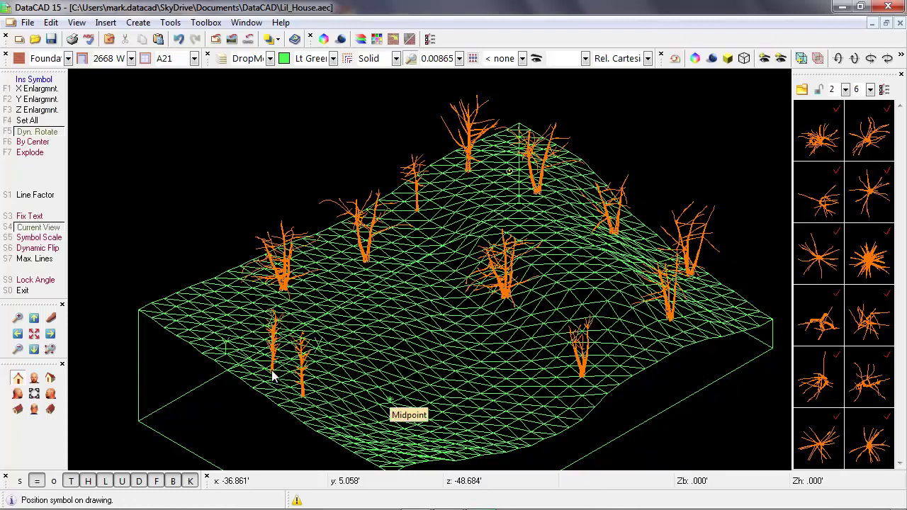
click(235, 351)
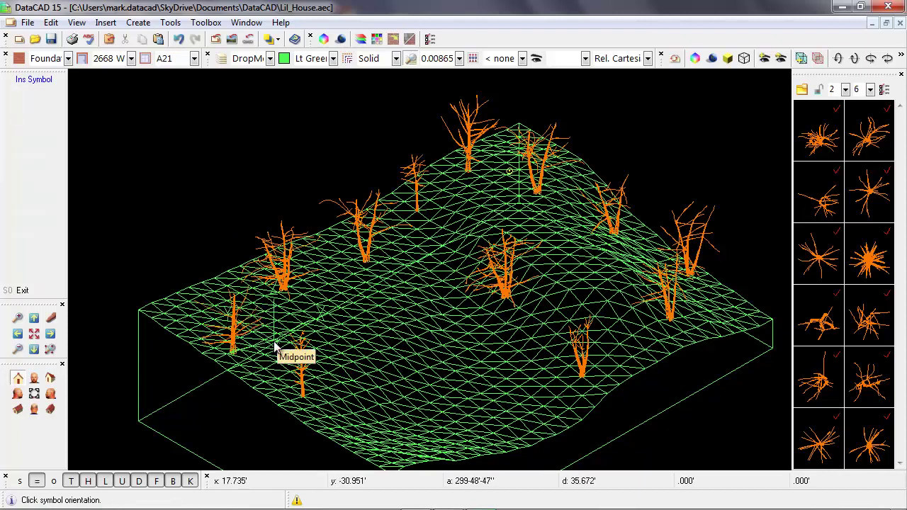
click(276, 346)
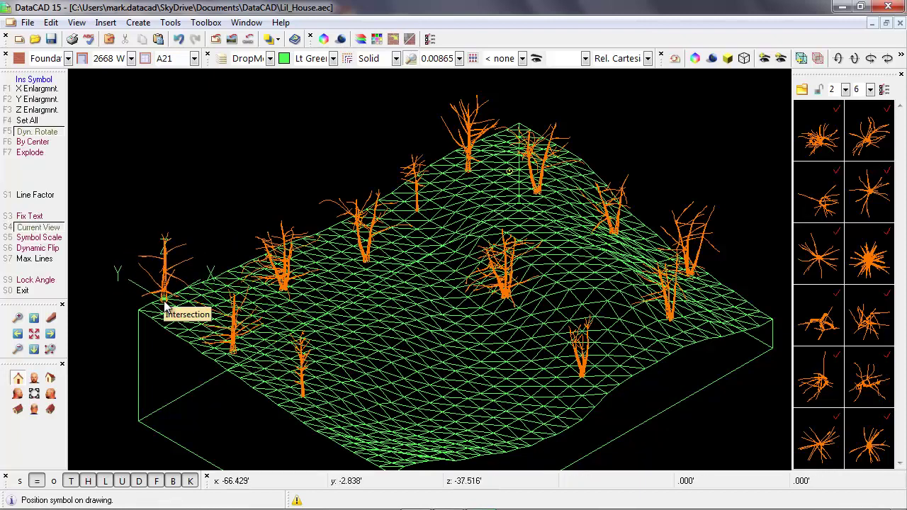
Add rotated trees at the left edge, back left, middle and centre front, then finish inserting
click(165, 303)
click(211, 297)
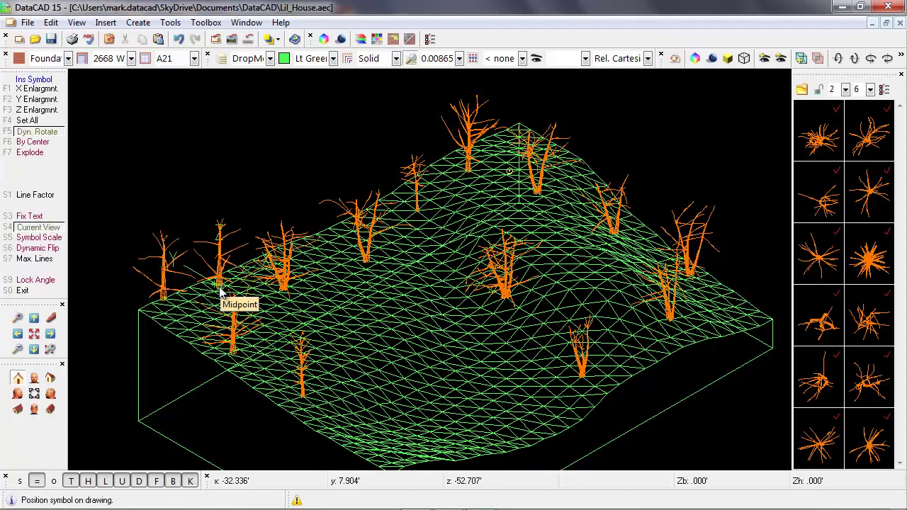
click(193, 275)
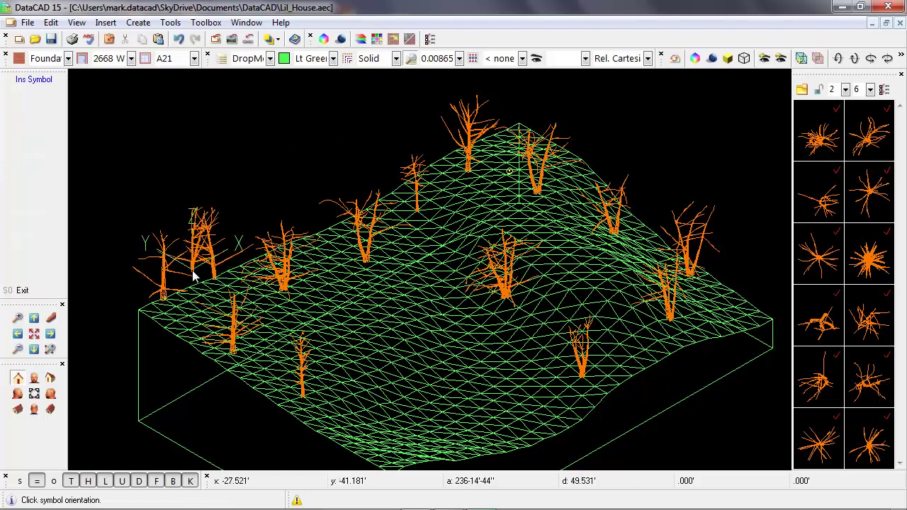
click(196, 274)
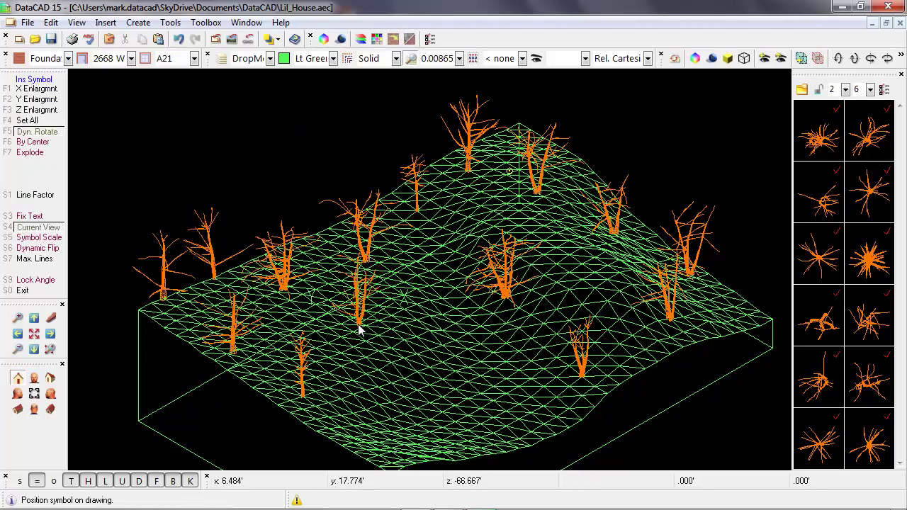
click(365, 326)
click(421, 338)
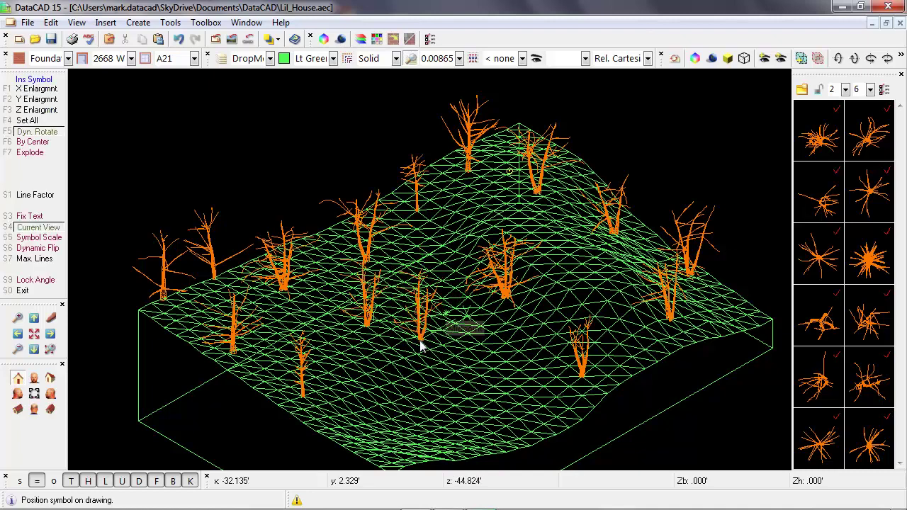
click(410, 359)
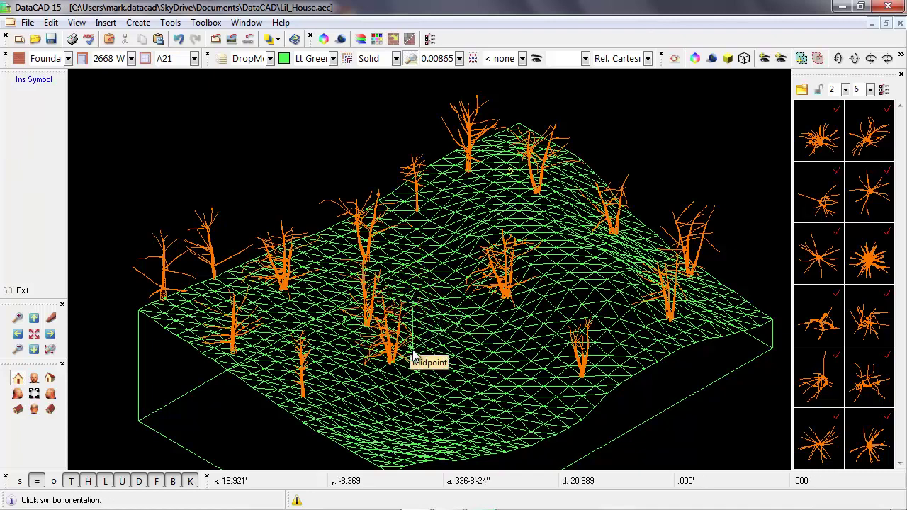
right_click(413, 381)
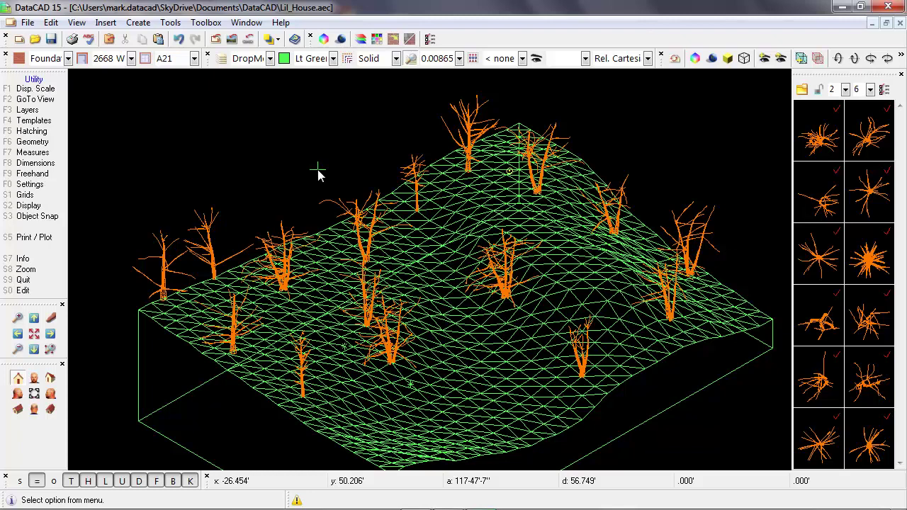
Render the model in o2c Object Viewer and orbit and zoom in across the grassy, tree-covered hillside
click(695, 59)
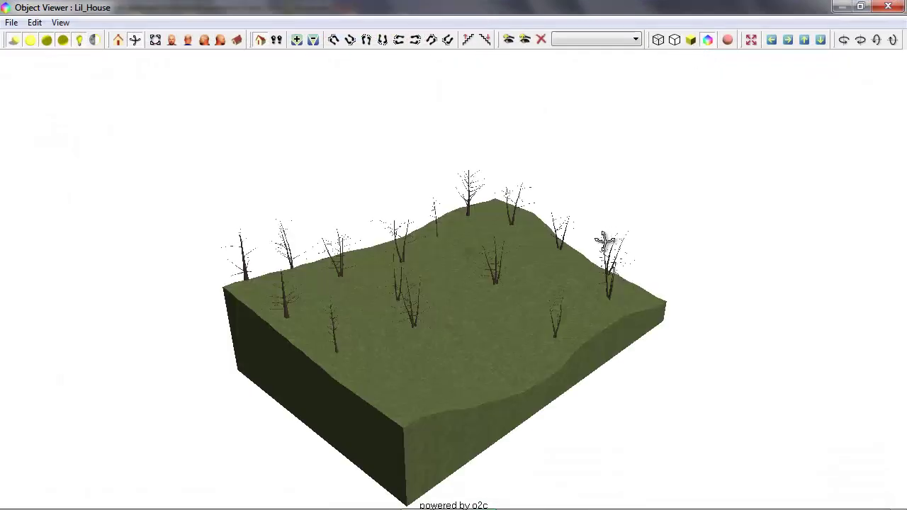
drag(604, 241, 522, 289)
scroll(521, 304, up, 5)
scroll(522, 318, up, 1)
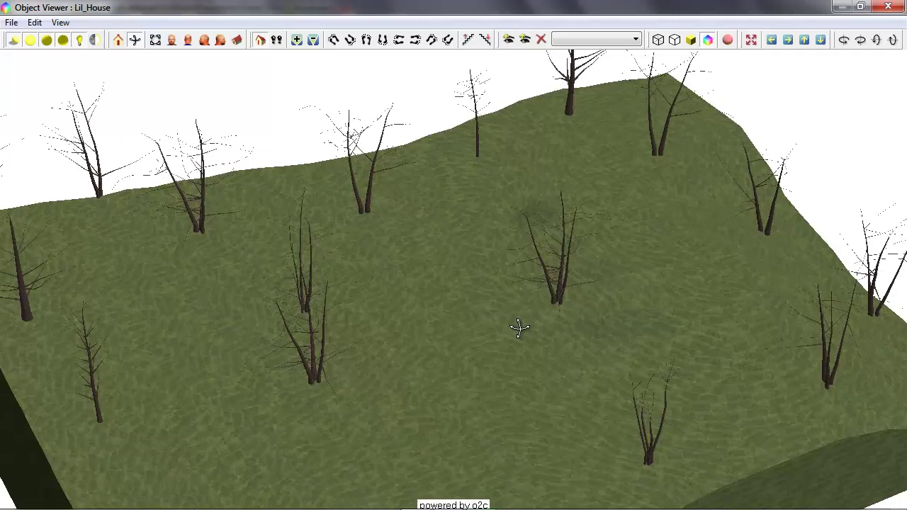
mouse_move(505, 352)
mouse_down()
mouse_move(522, 338)
mouse_move(657, 330)
mouse_move(574, 279)
mouse_move(529, 344)
mouse_move(462, 351)
mouse_move(543, 344)
mouse_move(482, 360)
mouse_move(486, 337)
mouse_move(520, 352)
mouse_up()
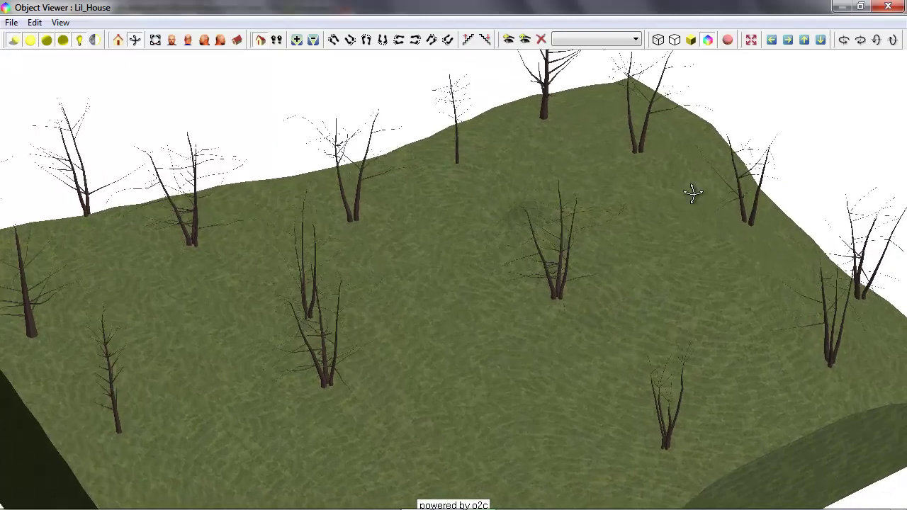
Close Object Viewer to get back to the Lil_House.aec wireframe terrain and trees
click(888, 7)
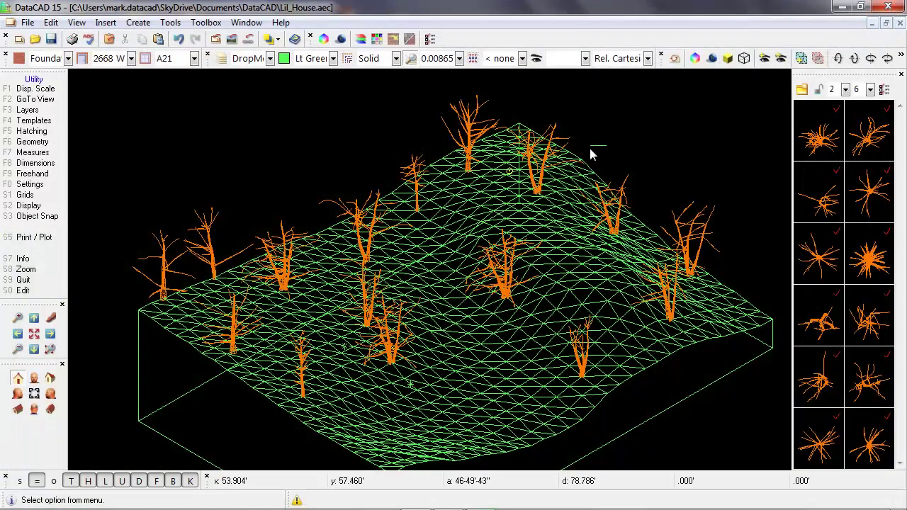